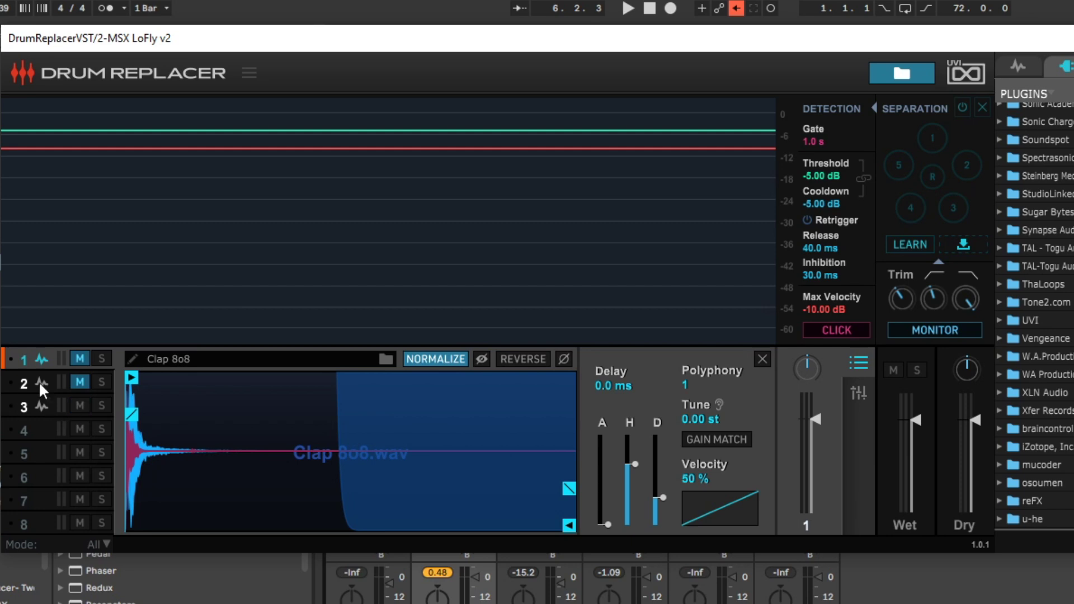
- Mute the Clap RX7 sample in slot 3 and unmute slot 2 during playback, stopping the loop at the end
click(51, 407)
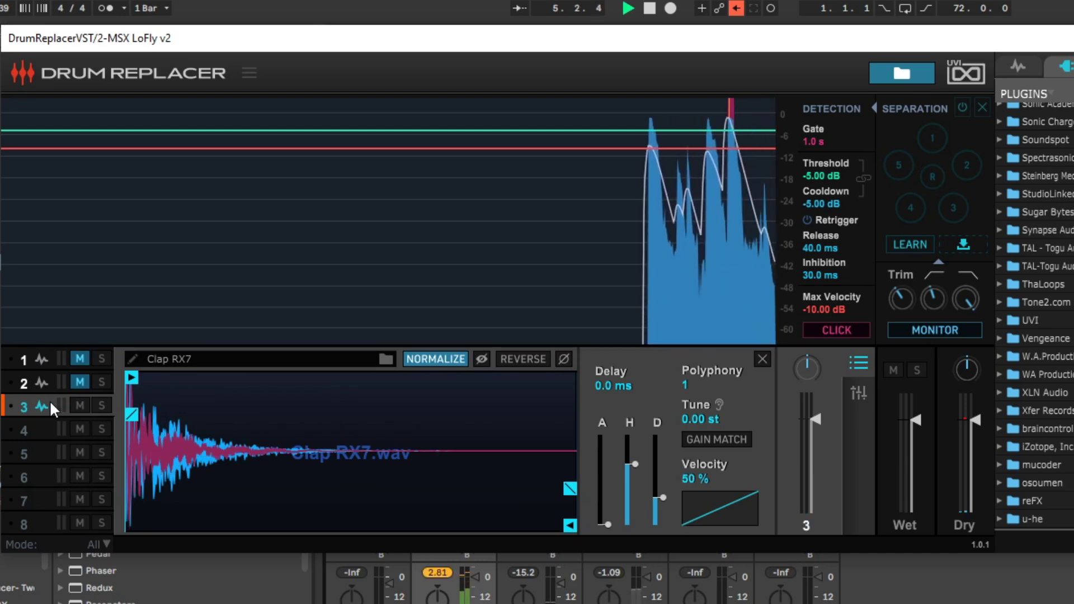
click(79, 405)
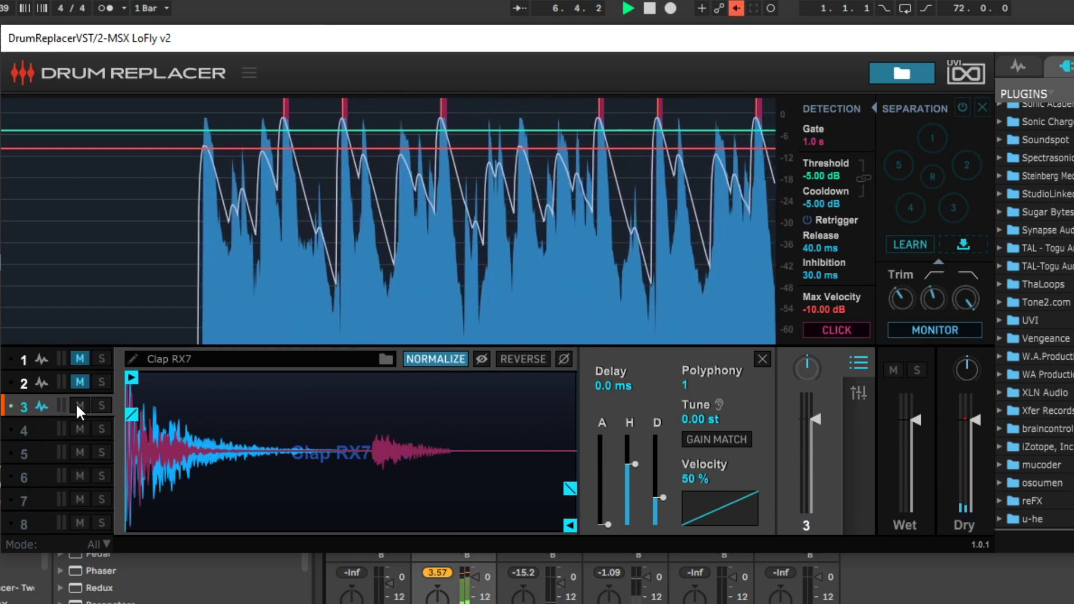
click(83, 378)
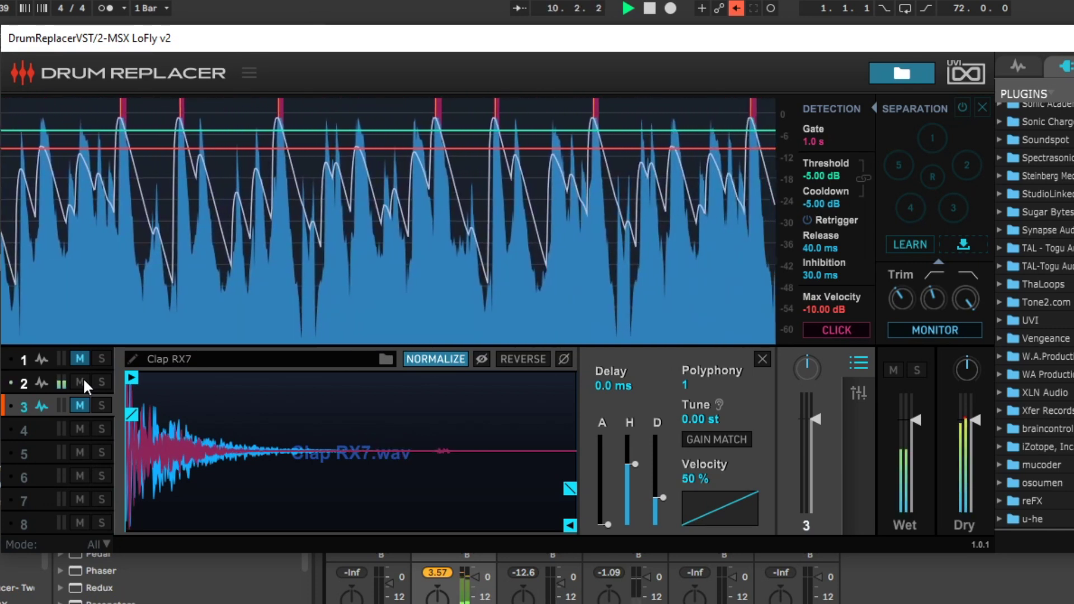
key(space)
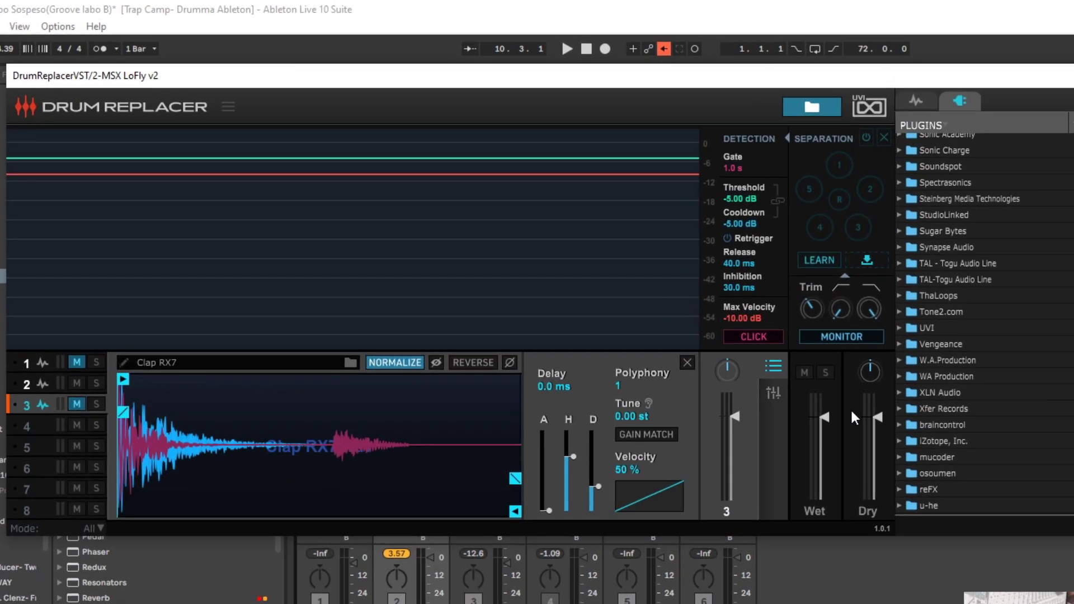
- Raise the detection high-pass filter to 931 Hz and play the loop to audition the triggering
mouse_move(751, 281)
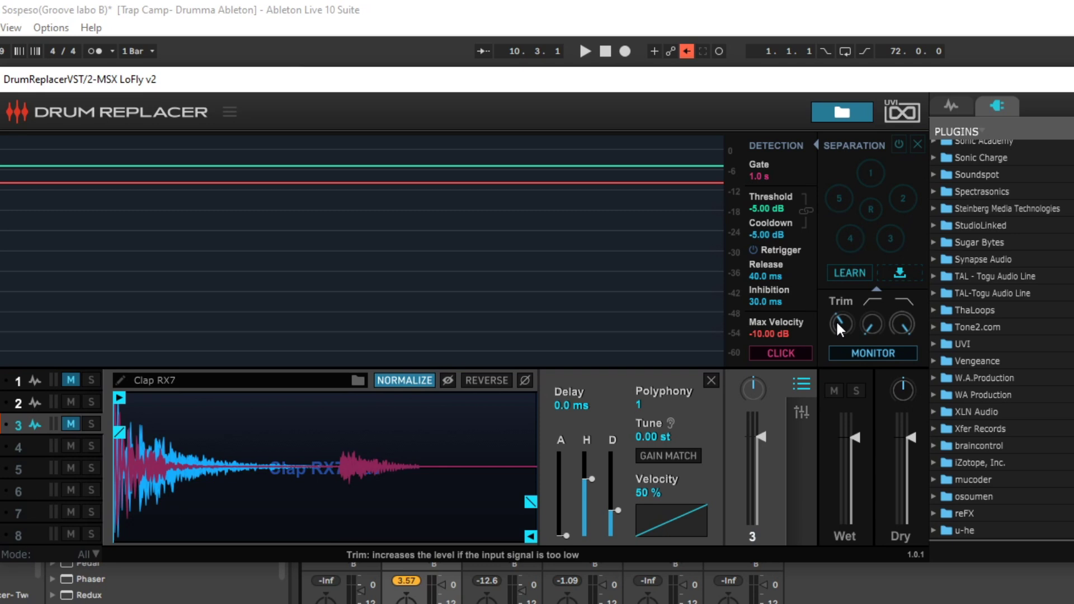
key(space)
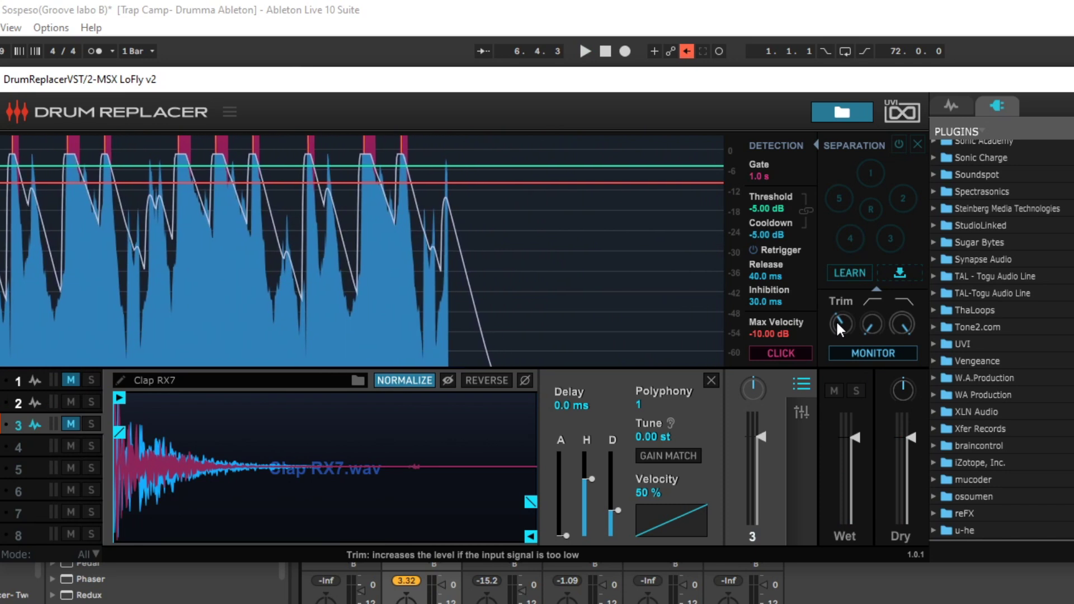
mouse_move(869, 332)
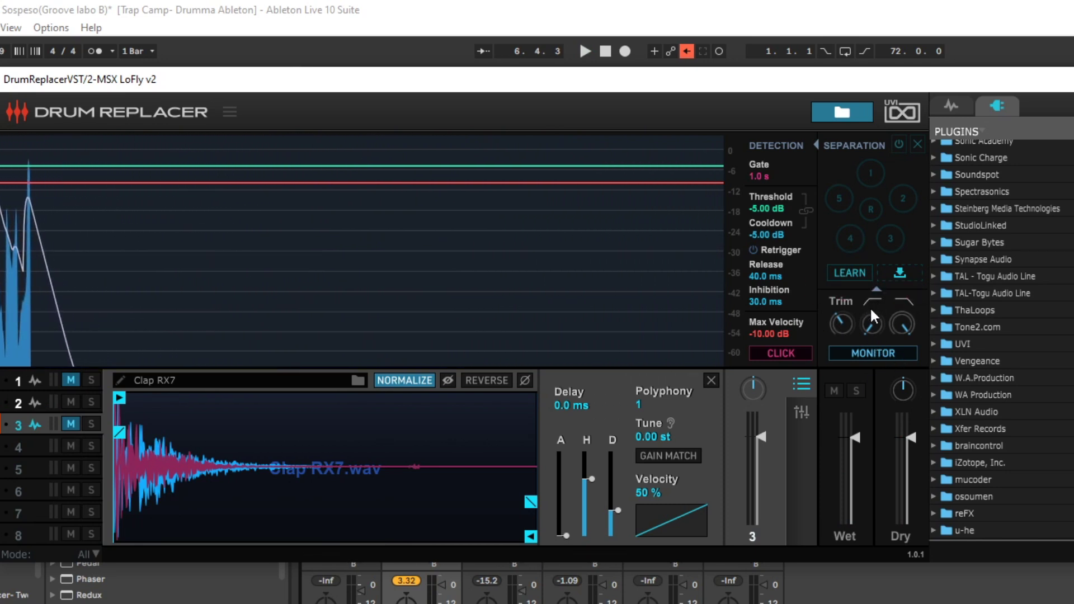
drag(869, 331, 882, 219)
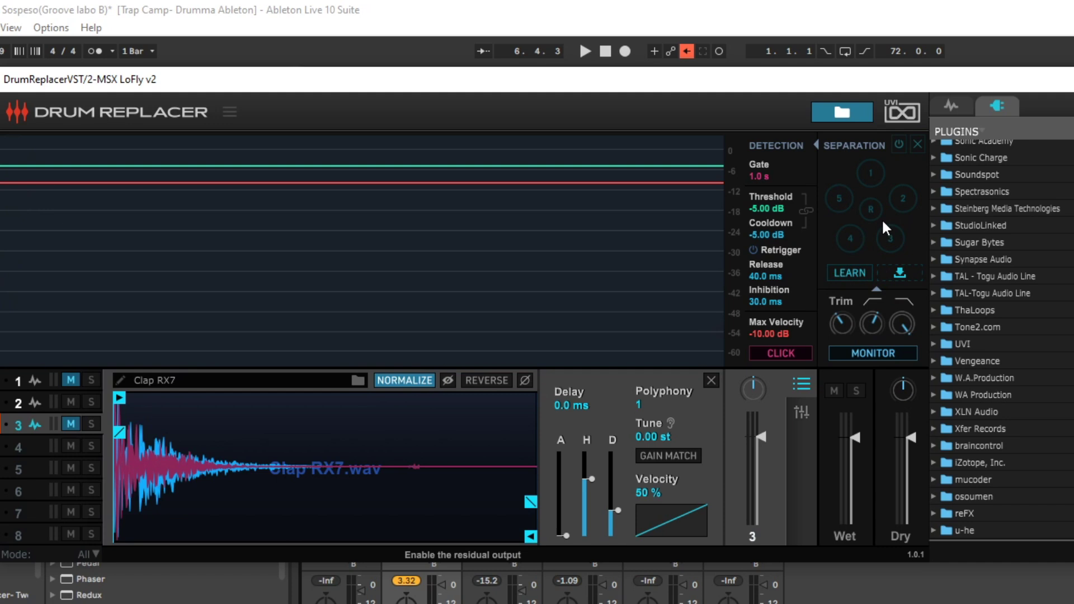
key(space)
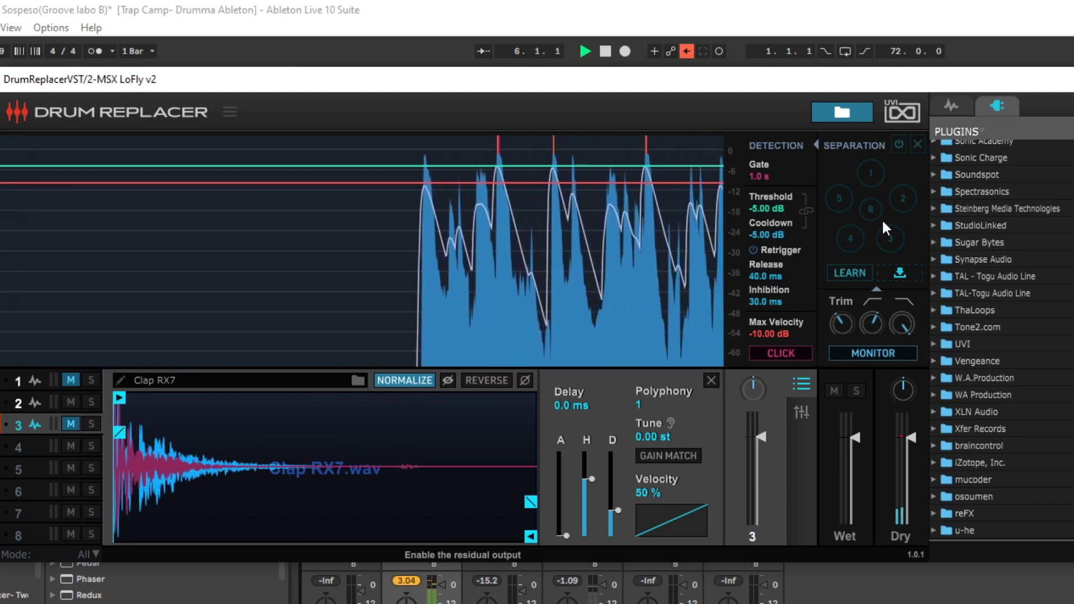
key(space)
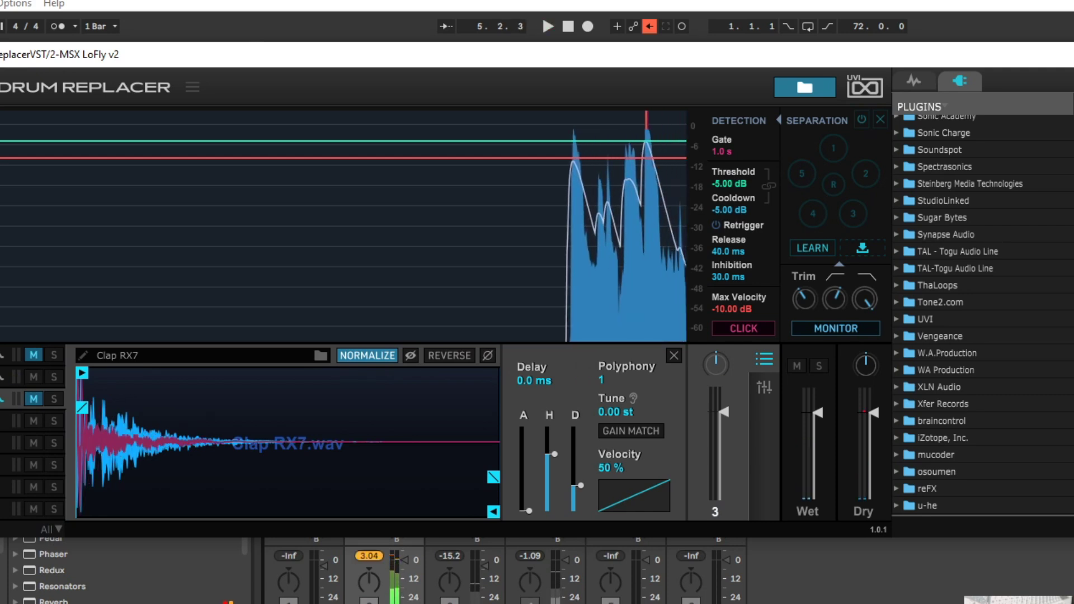
- Try turning on Retrigger in the detection settings and play the loop
key(space)
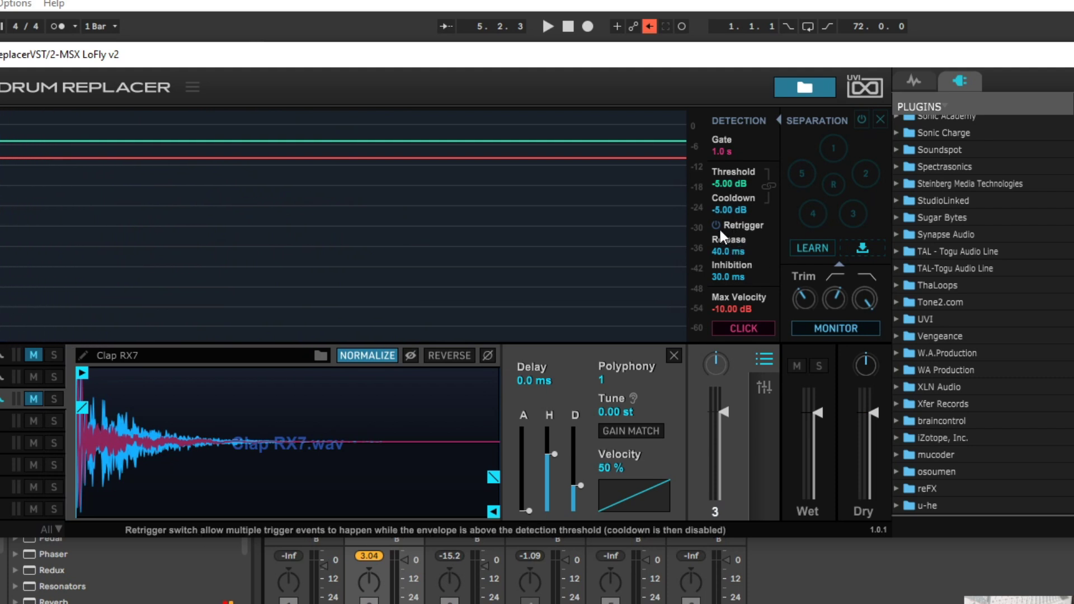
click(717, 227)
key(space)
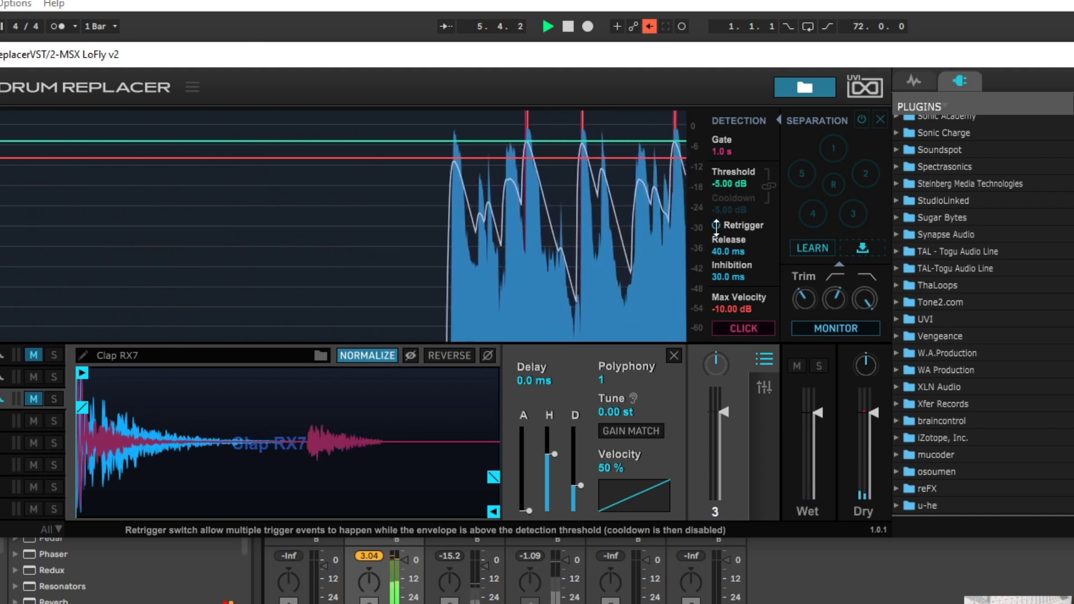
- Sweep the linked threshold and cooldown up to 0 dB and down to -30.92 dB during playback
drag(727, 210, 720, 181)
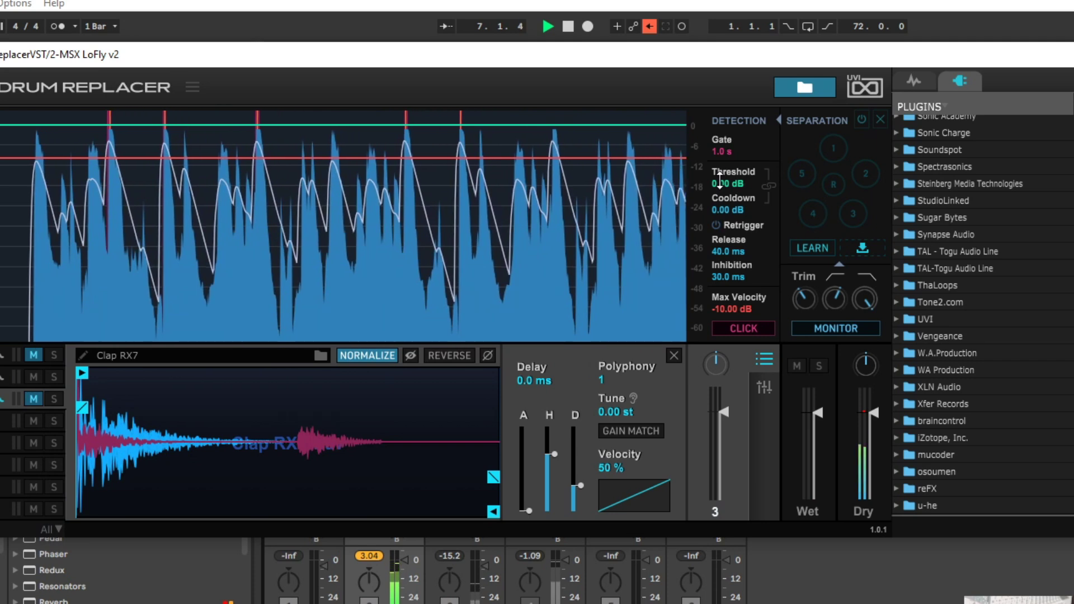
drag(720, 180, 715, 288)
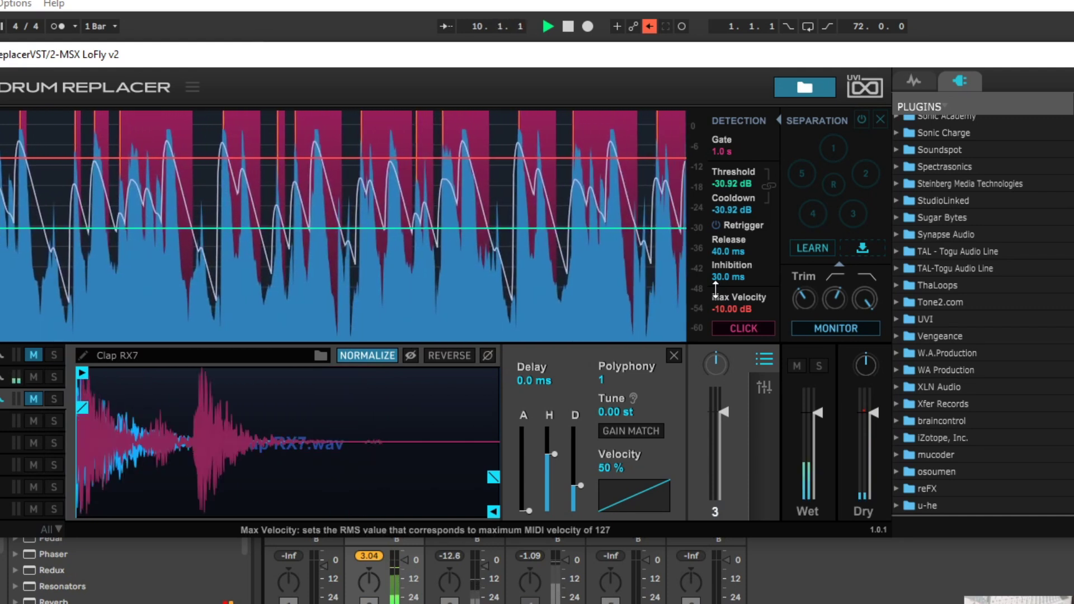
key(space)
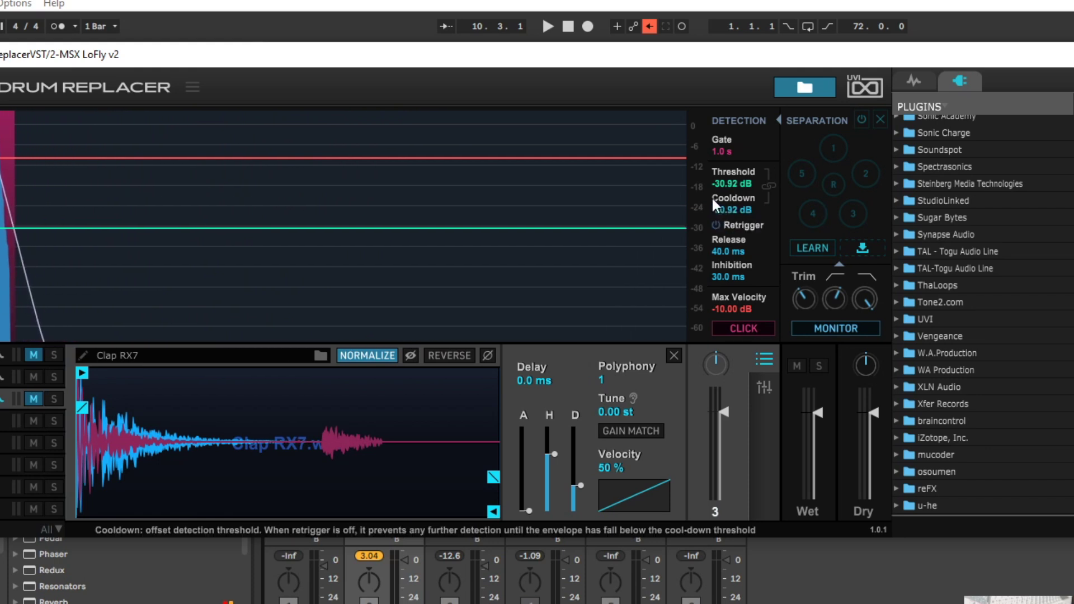
- Set the linked threshold and cooldown to -10.76 dB while auditioning the loop
drag(720, 210, 722, 172)
key(space)
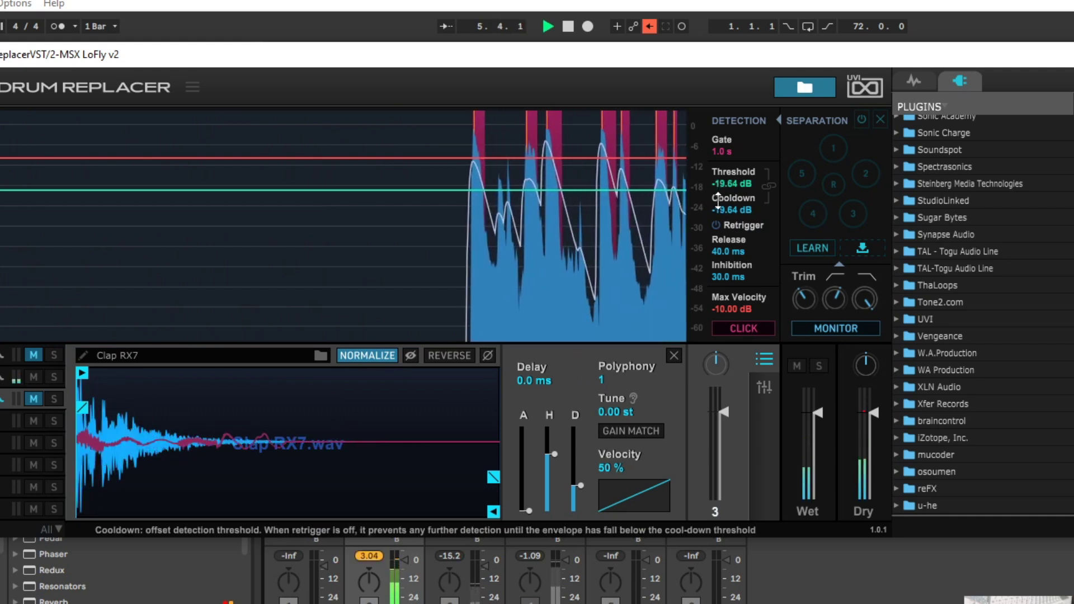
drag(709, 190, 709, 160)
key(space)
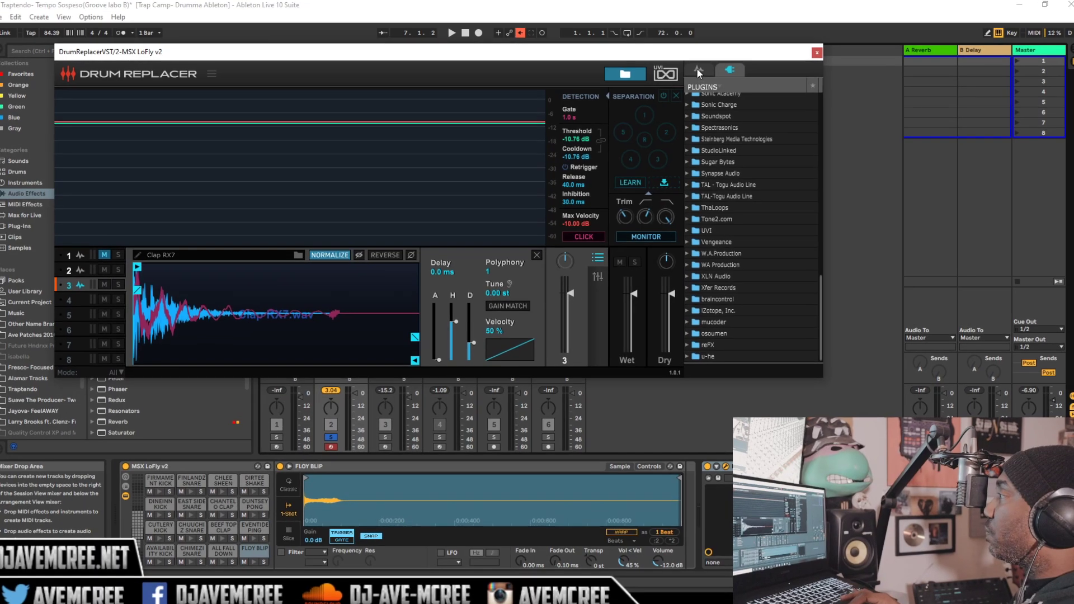
- Browse the Drum Replacer Essential Sounds files down to BeatBox Classics and select the BD DMX and BD Linn Drums samples
click(914, 81)
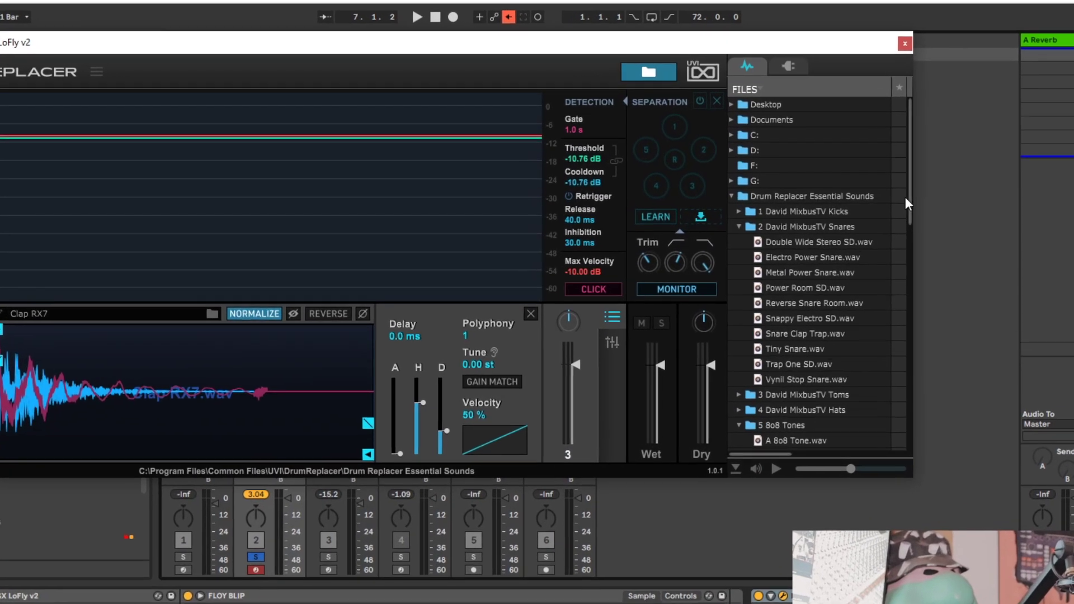
click(855, 183)
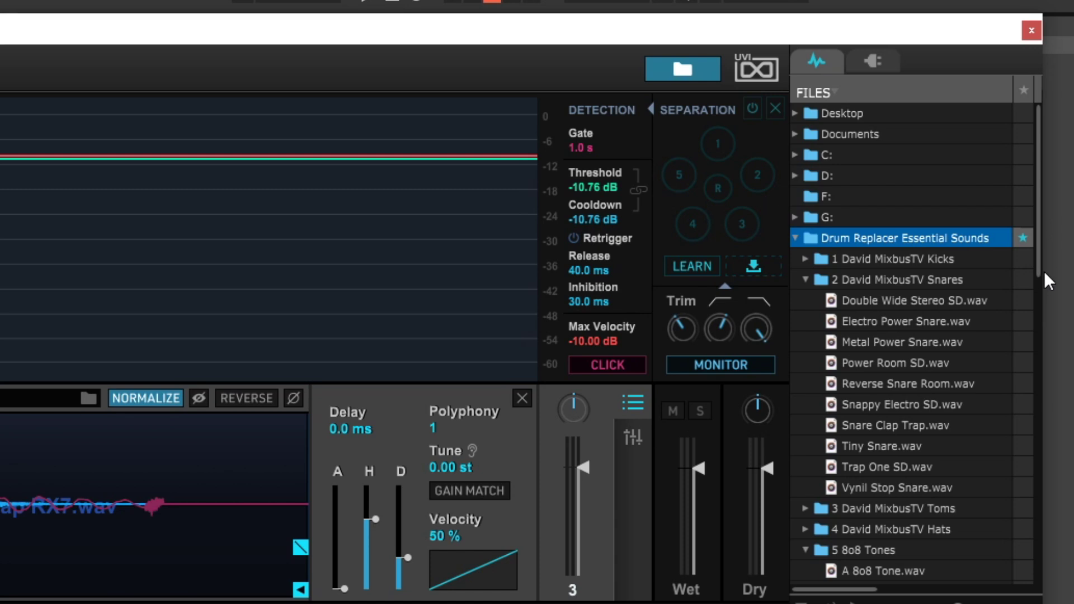
drag(1039, 264, 1031, 446)
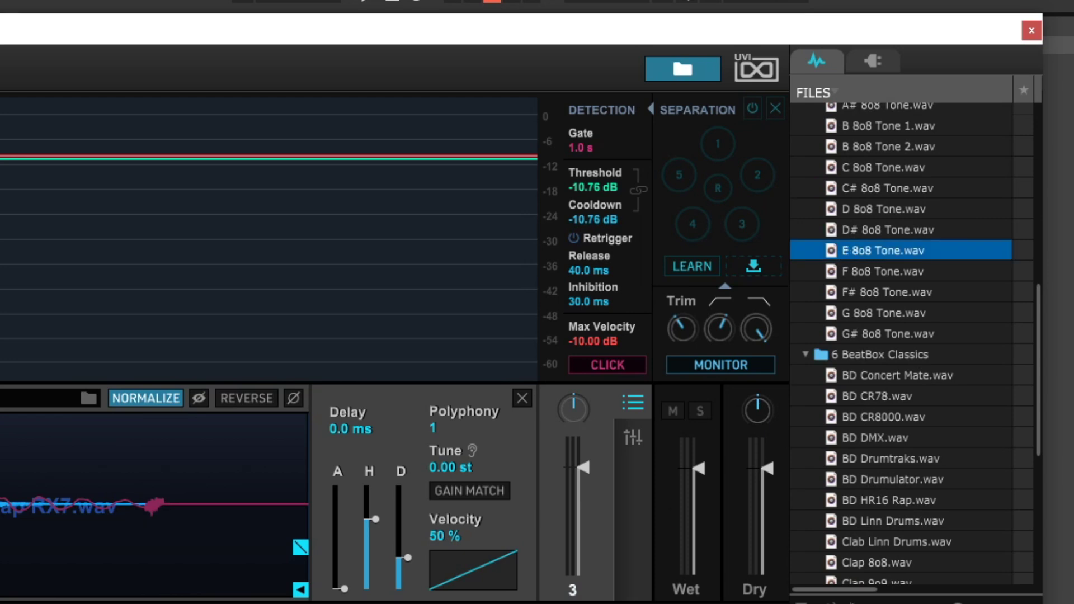
click(900, 437)
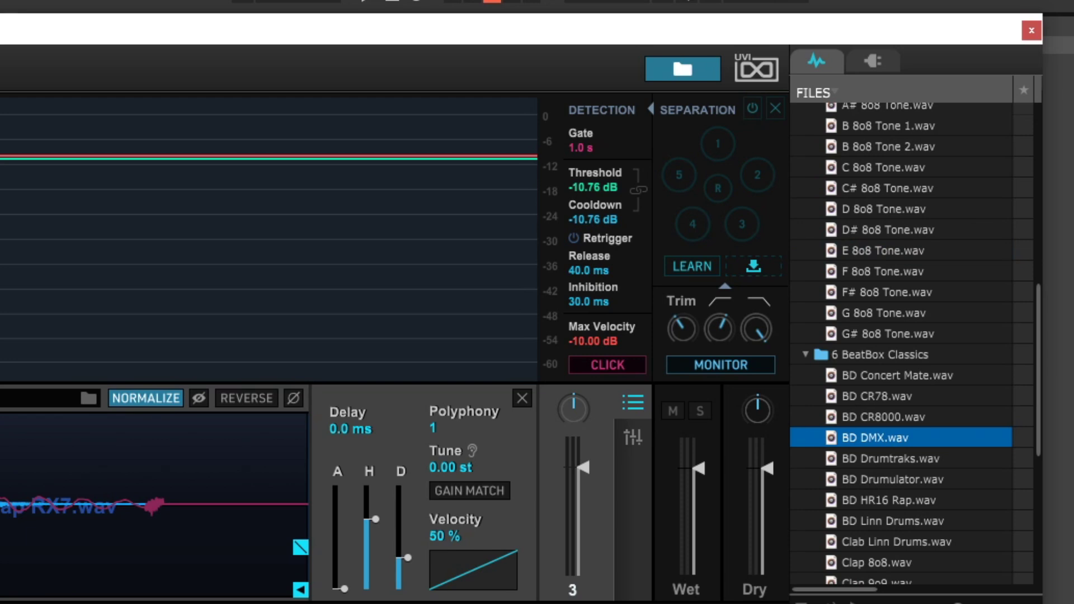
click(889, 523)
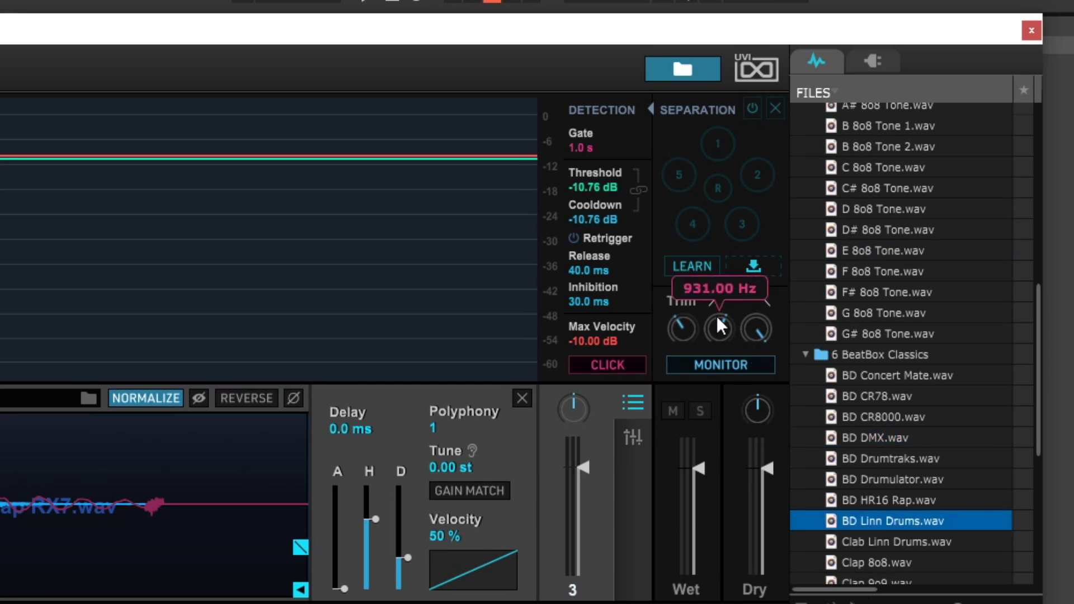
- Lower the detection high-pass filter to 10 Hz and the low-pass filter to 1.99 kHz
drag(713, 316, 743, 543)
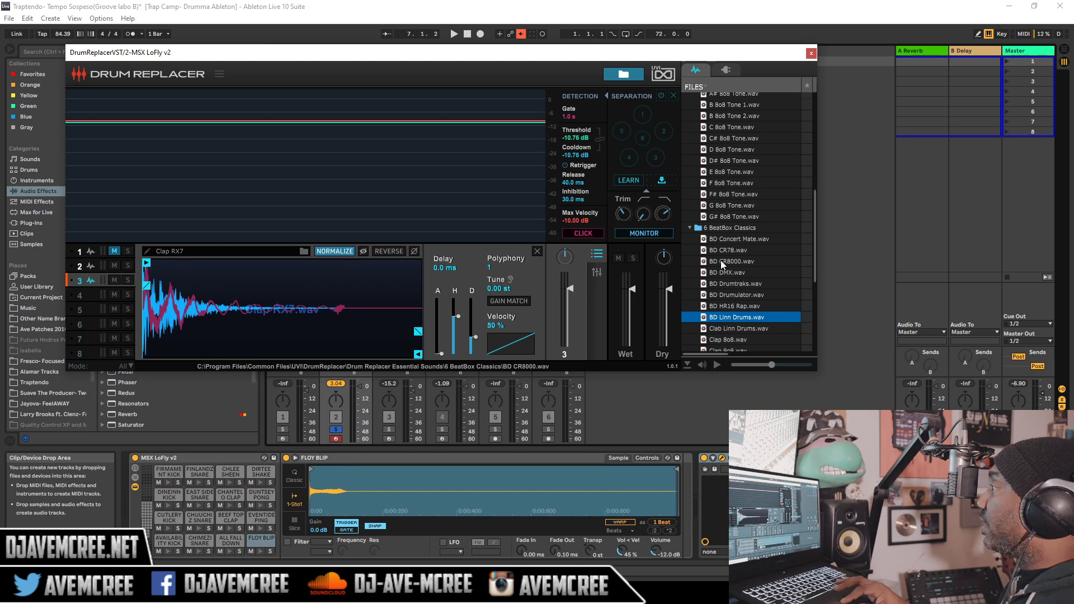
- Preview C# 8o8 Tone.wav and load it into empty slot 4
click(730, 141)
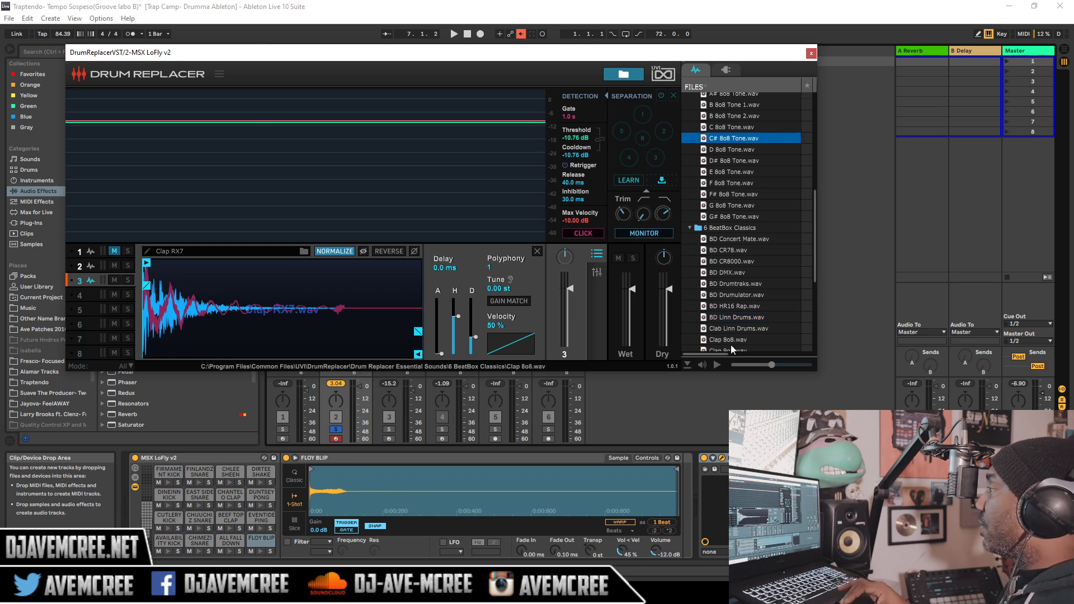
click(716, 364)
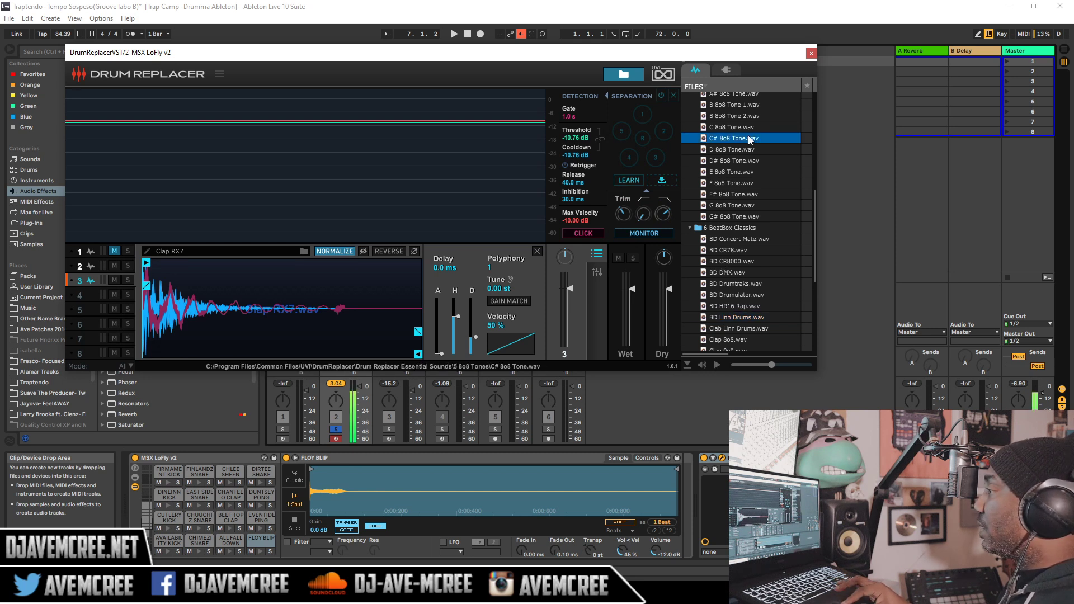
click(92, 297)
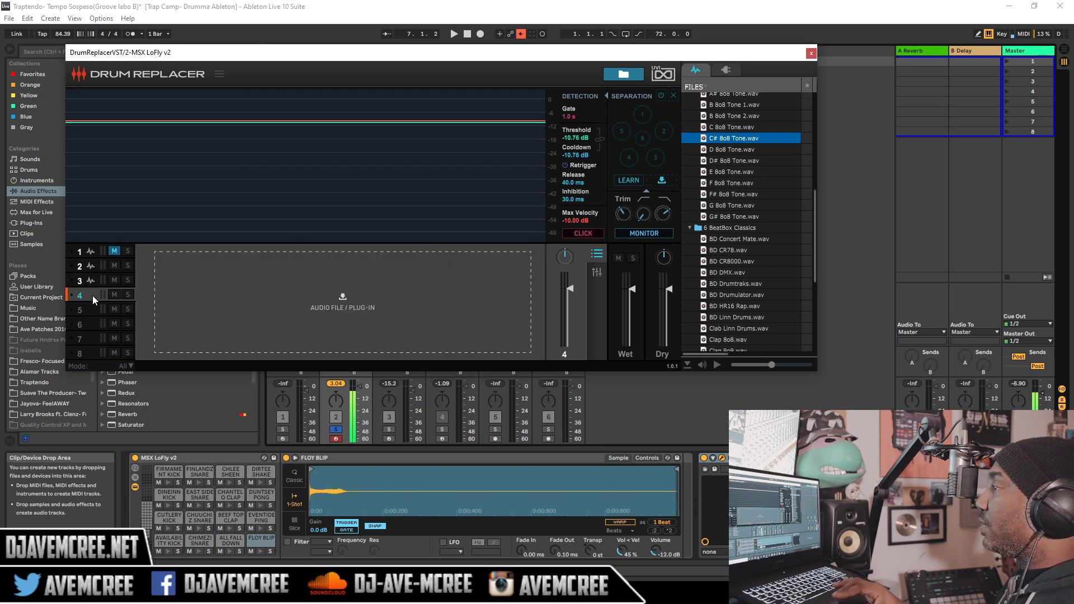
drag(726, 139, 464, 297)
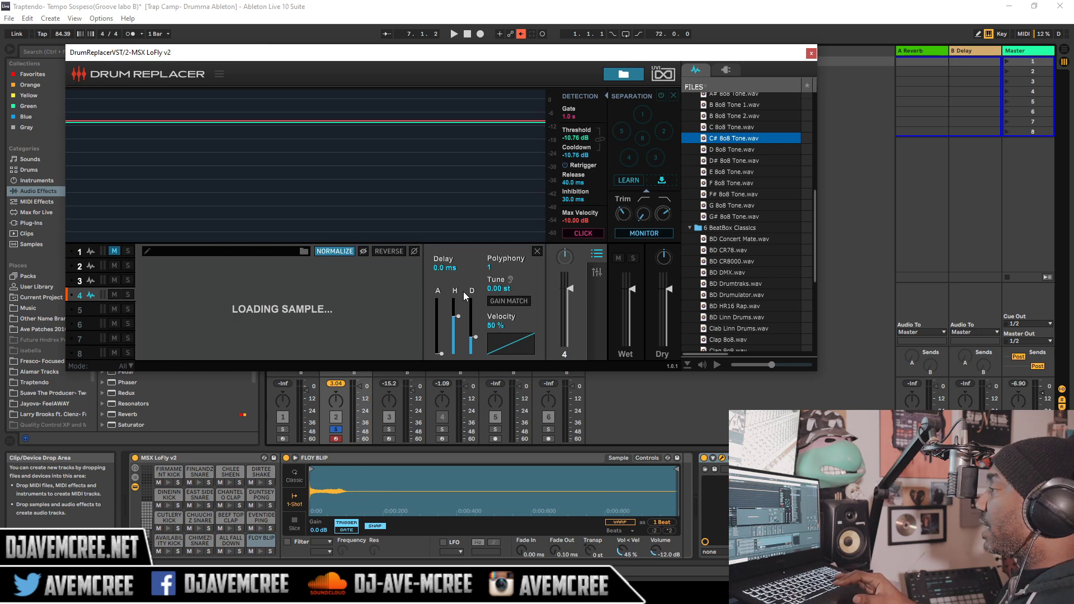
- Play the loop, lower the low-pass filter to 169 Hz, and mute slots 3 and 2
key(space)
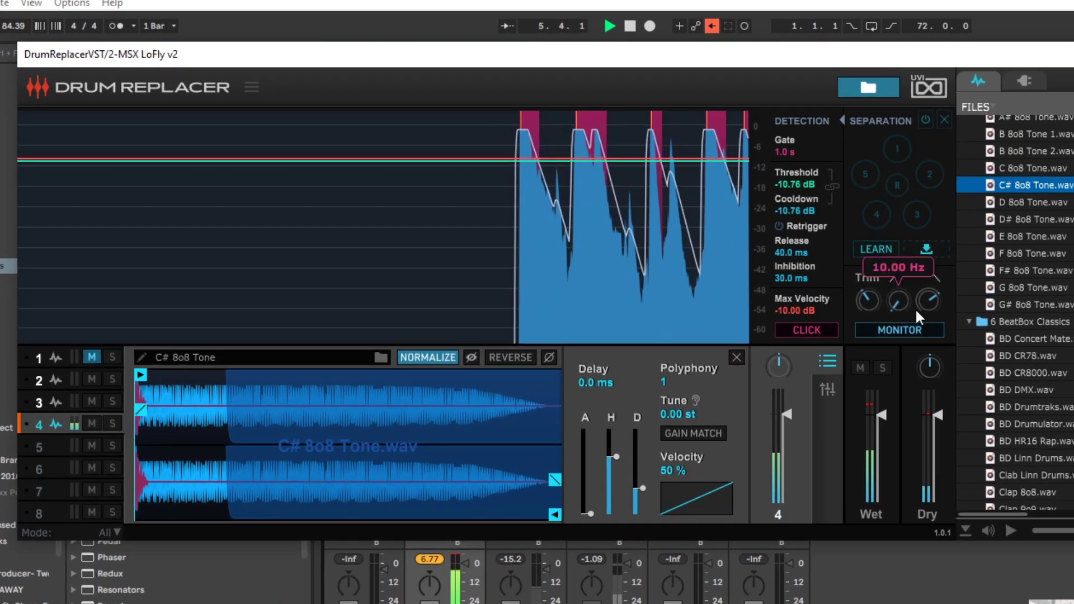
mouse_move(660, 210)
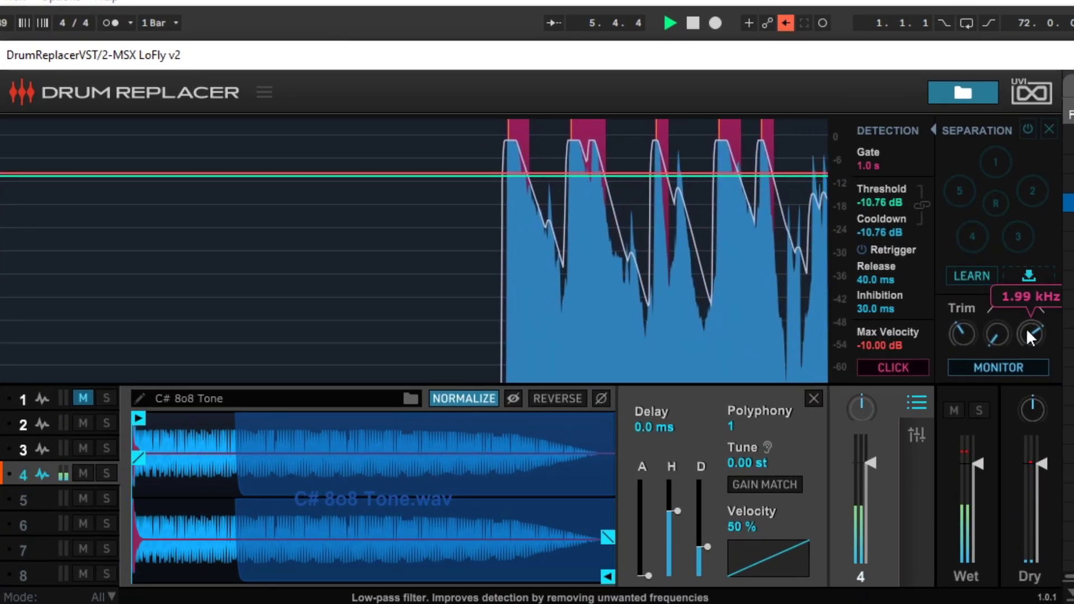
drag(1026, 328, 1043, 422)
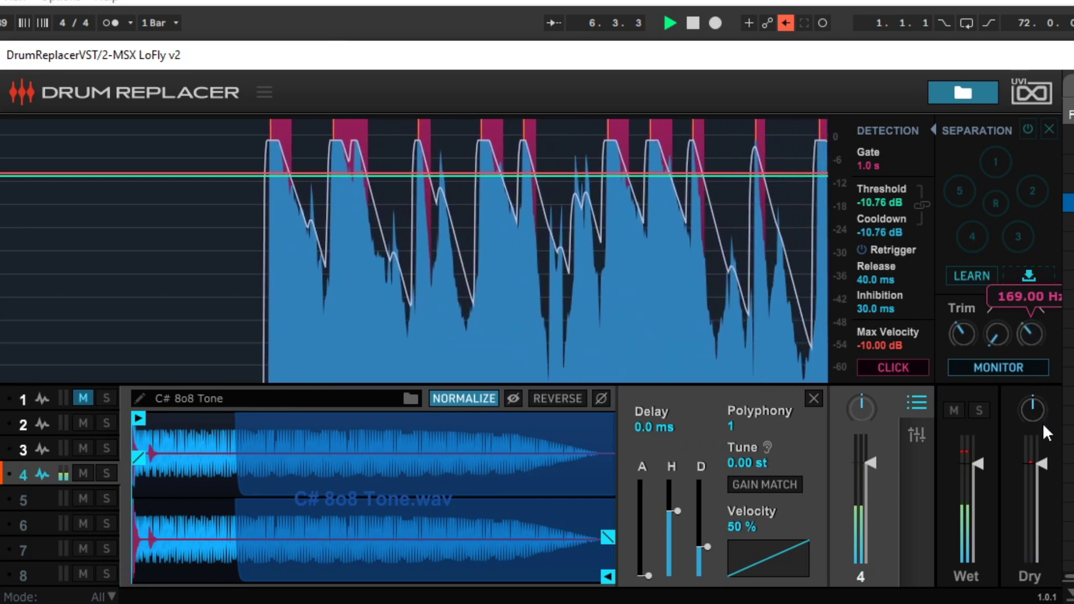
click(82, 445)
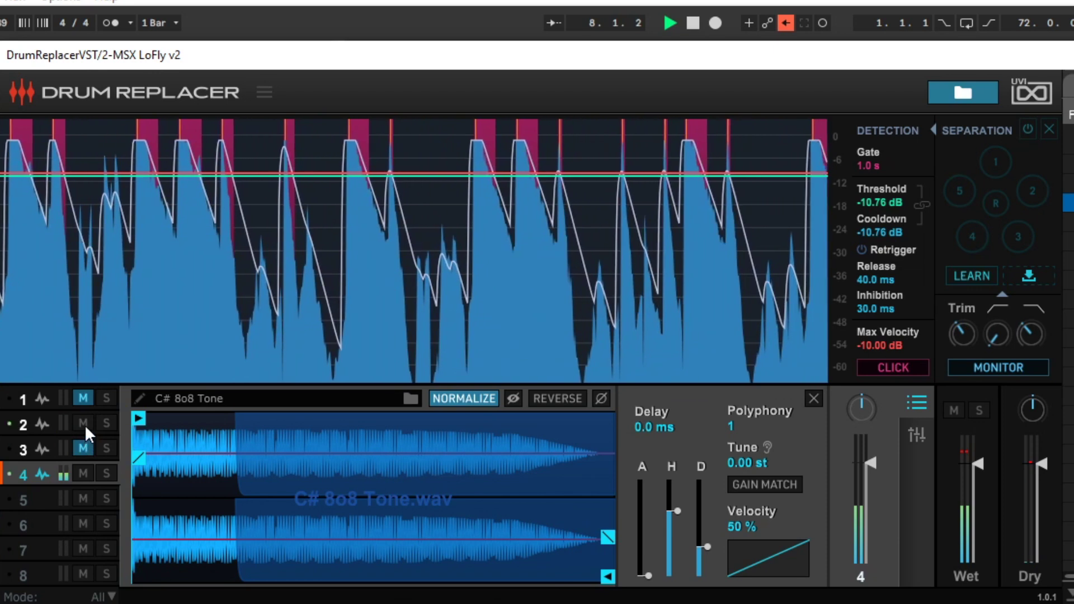
click(84, 423)
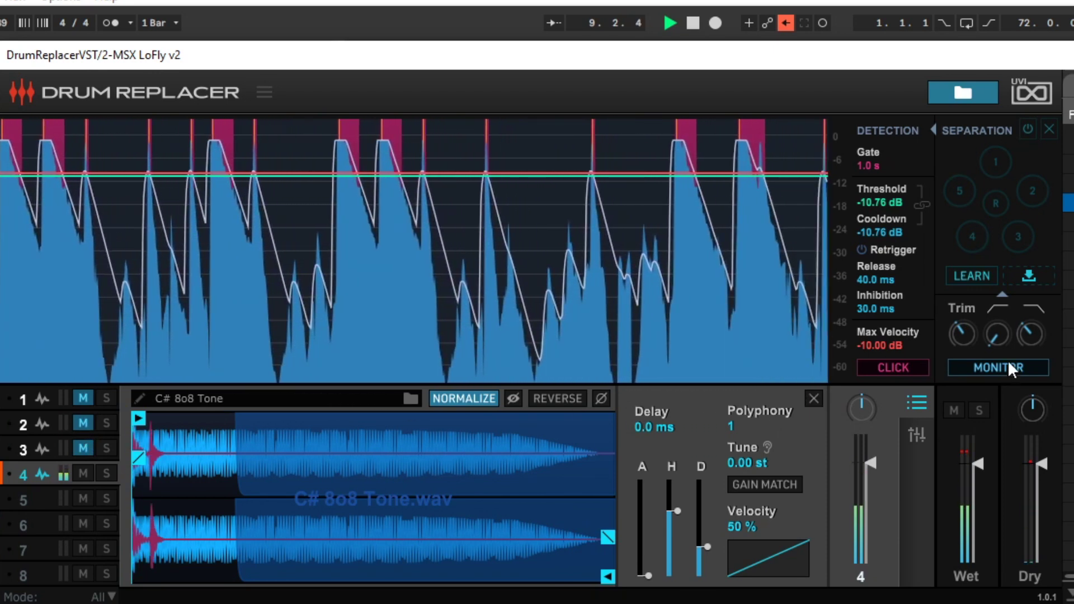
- Lower the low-pass filter further to 83 Hz while listening to the 808 trigger, and stop playback
drag(1030, 327, 1030, 350)
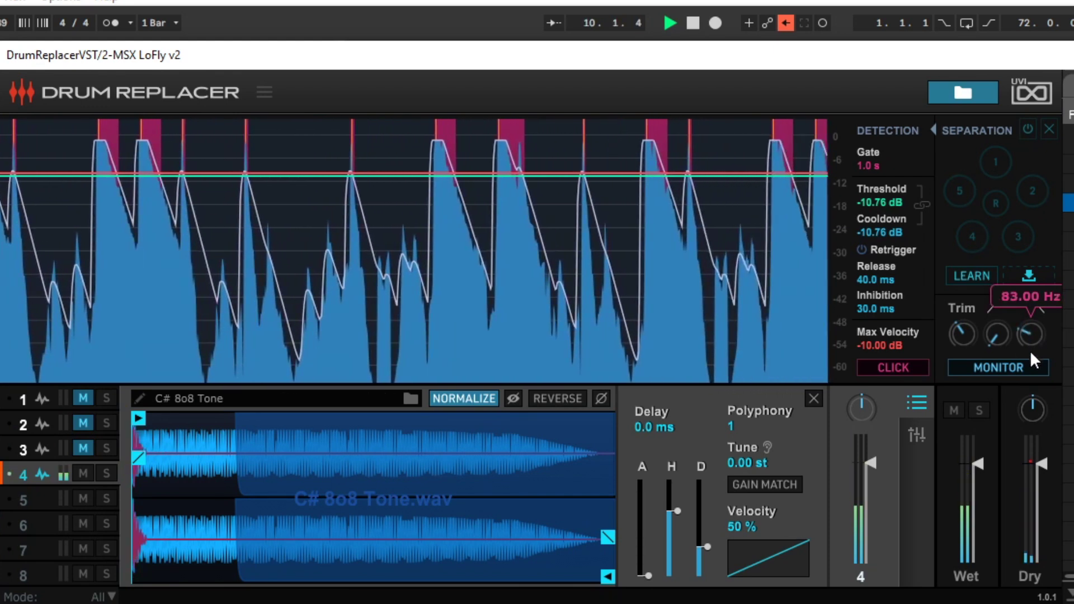
mouse_move(888, 469)
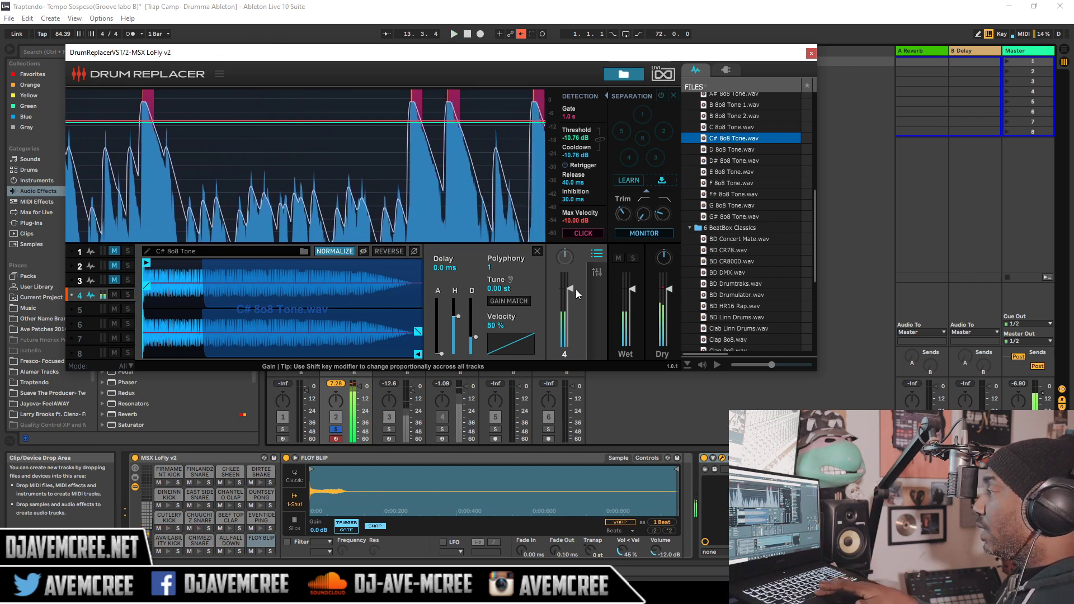
key(space)
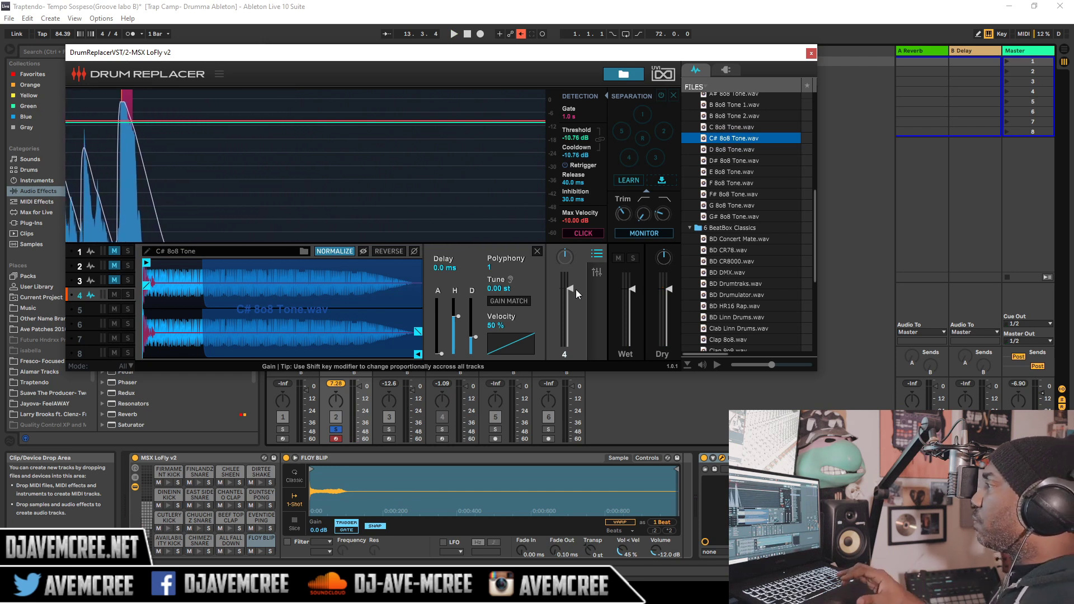
- Play the loop, try a different tuning on slot 4's 808 tone, and reset the tune to 0 st
mouse_move(631, 198)
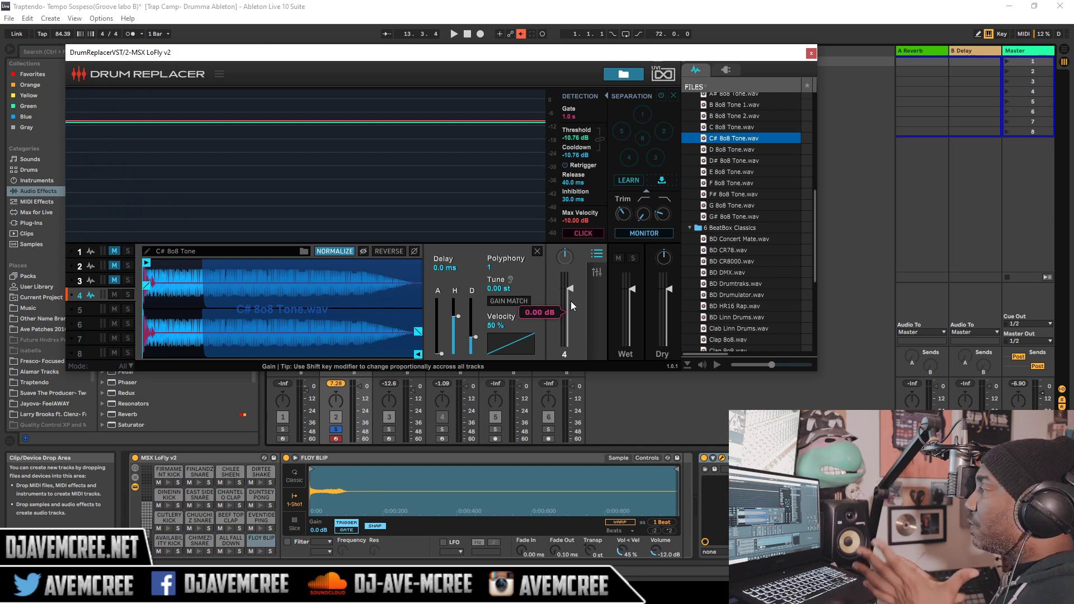
mouse_move(436, 343)
key(space)
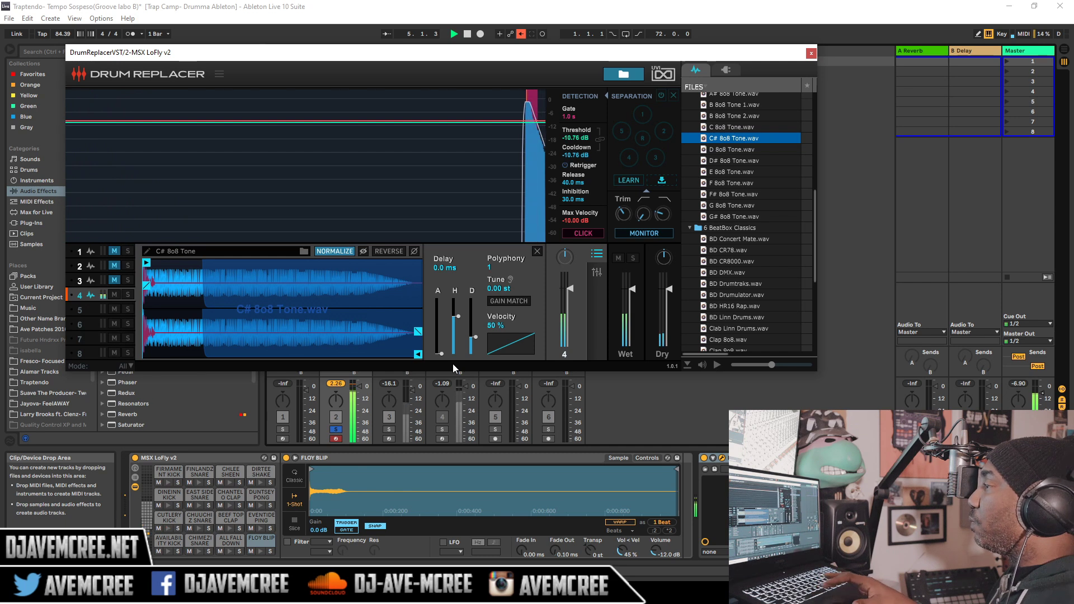
mouse_move(495, 290)
mouse_down()
mouse_move(495, 259)
mouse_move(494, 286)
mouse_up()
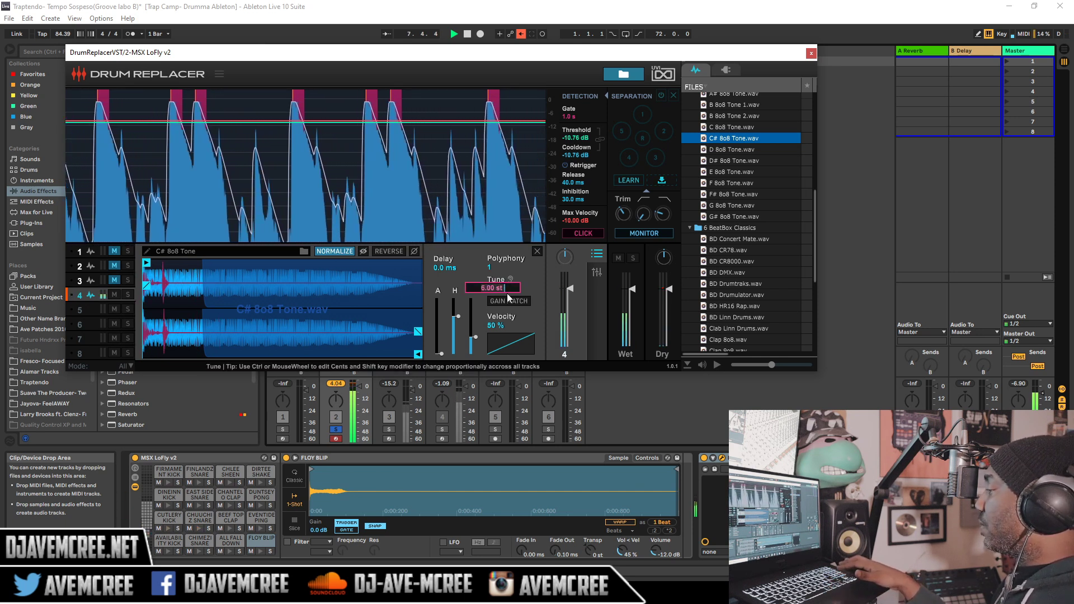
text(0)
key(Return)
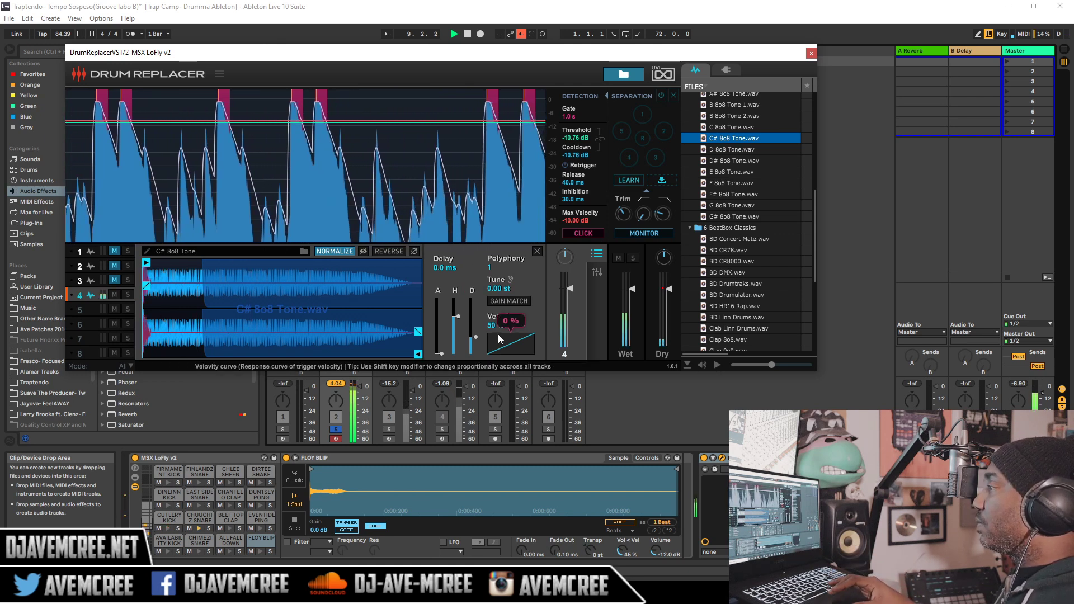
- Audition the loop with Gain Match enabled on slot 4, turn Gain Match off again, and stop playback
click(508, 301)
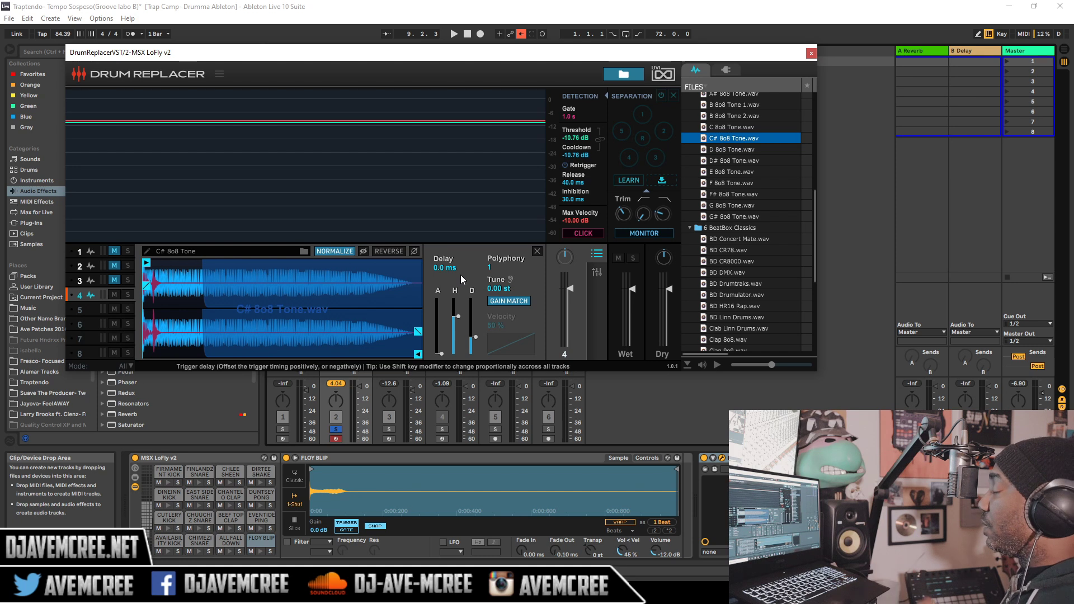
key(space)
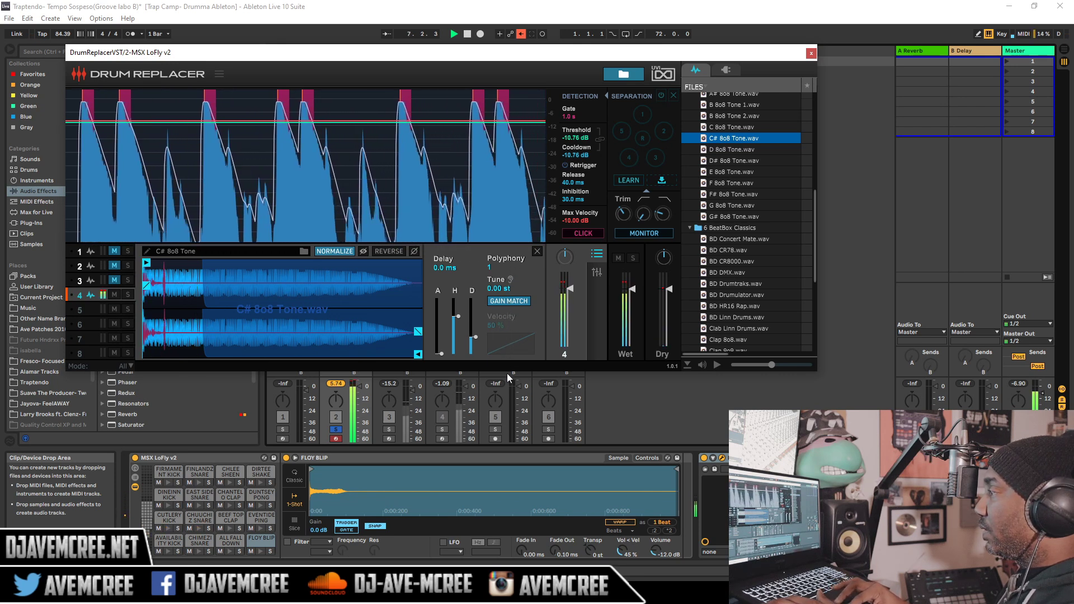
click(515, 301)
key(space)
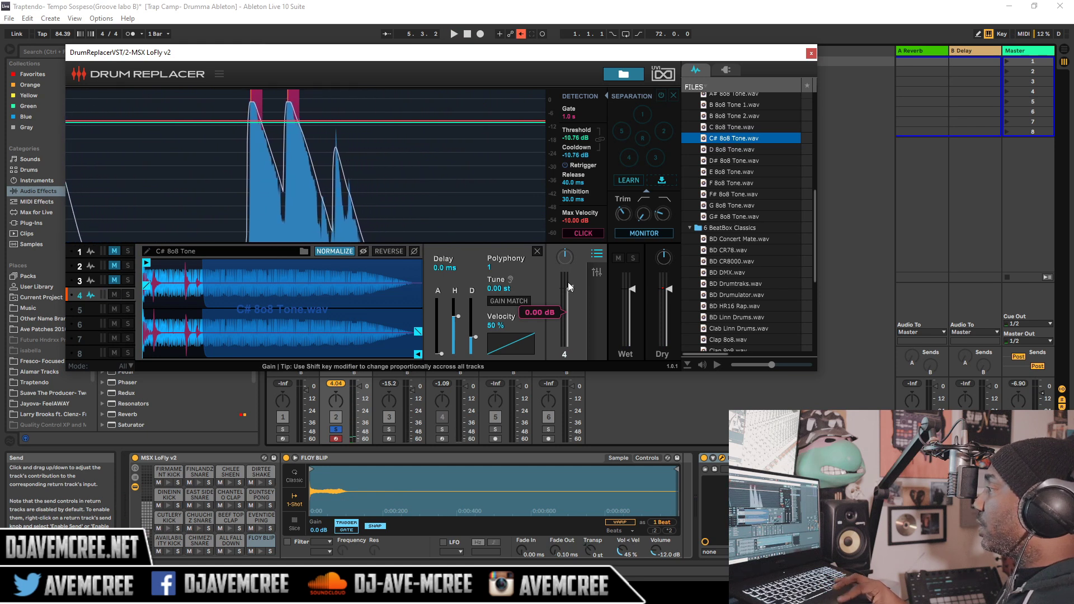
- Lower the gain of the 808 tone in slot 4 and display the Clap 9o9 sample in slot 2
mouse_move(570, 289)
mouse_move(569, 286)
mouse_down()
mouse_move(575, 317)
mouse_move(570, 305)
mouse_up()
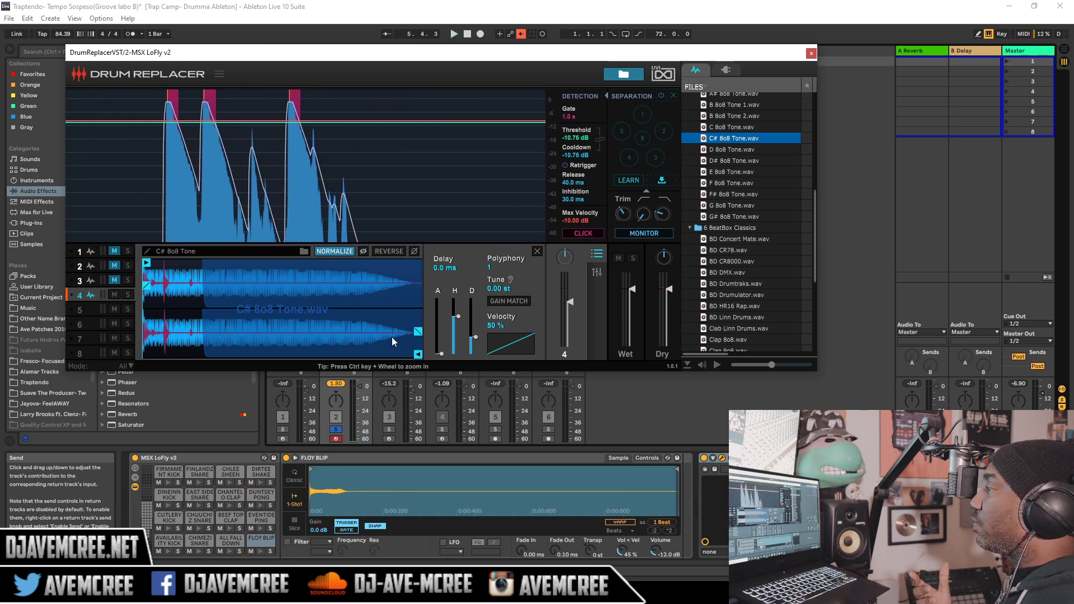
click(95, 264)
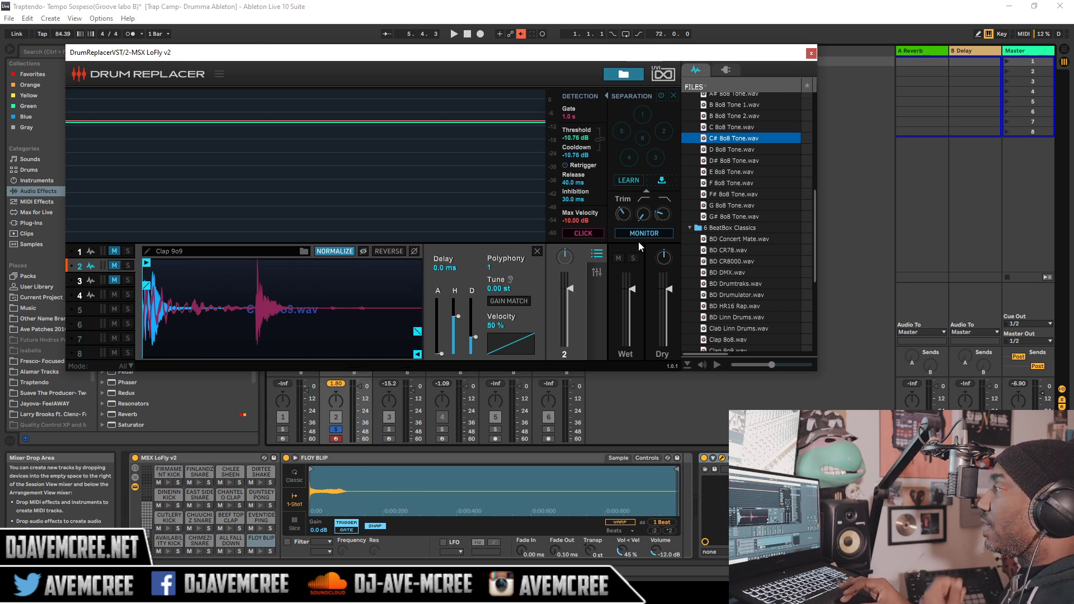
- Retune slot 4's 808 tone to 4 st while the loop plays, and toggle the slot's mute to compare
click(87, 294)
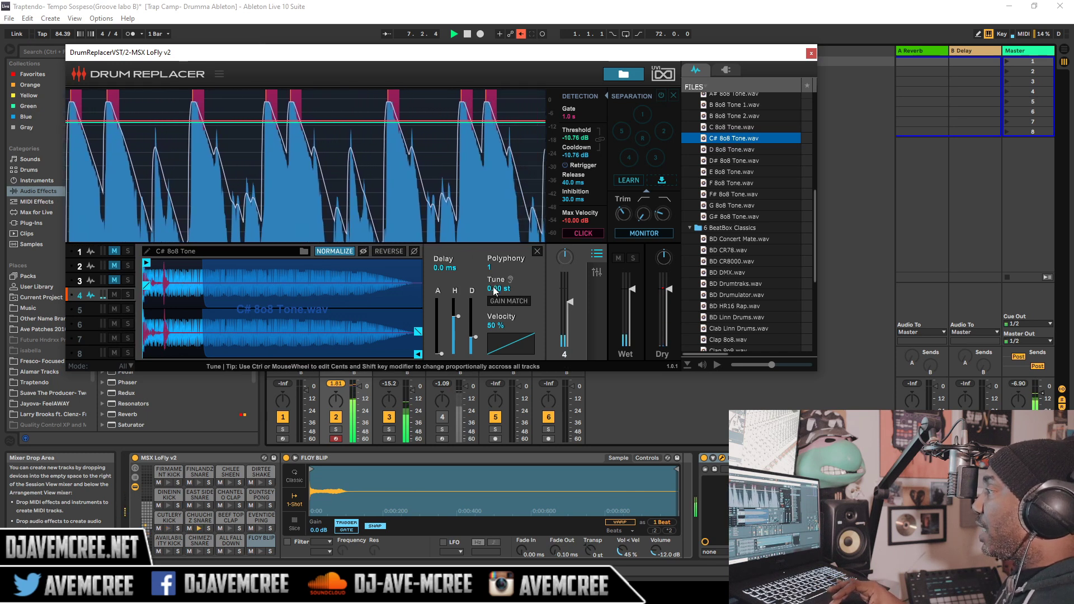
scroll(495, 288, up, 4)
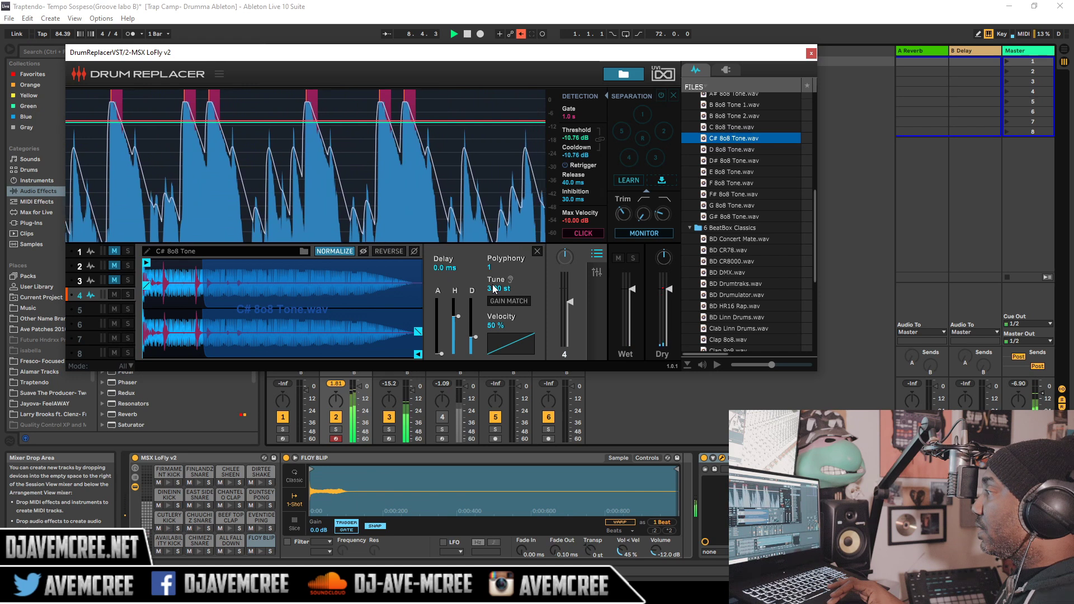
drag(494, 289, 494, 270)
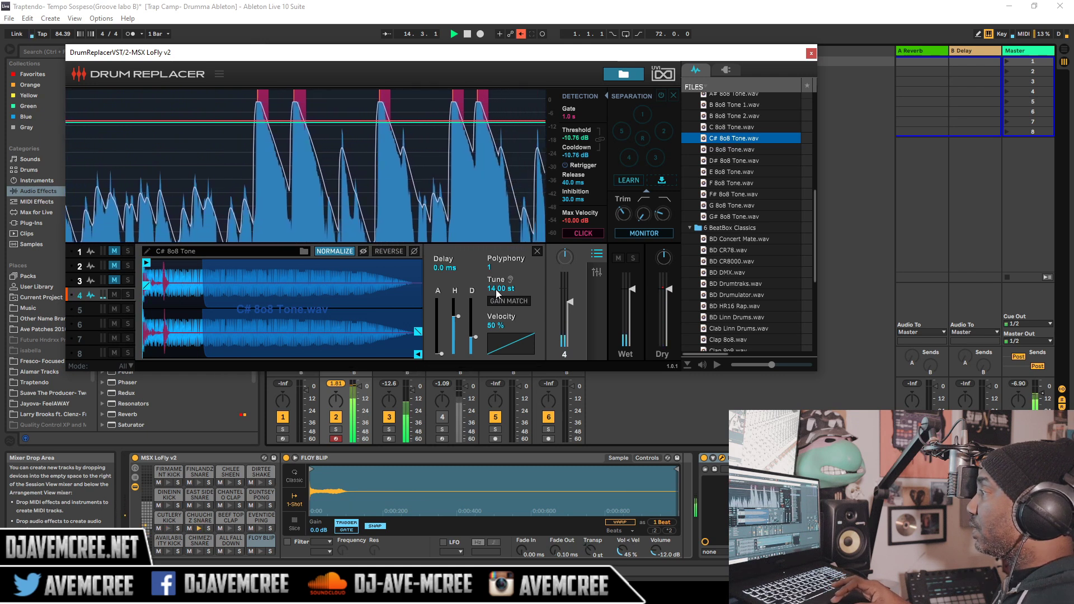
scroll(496, 290, up, 1)
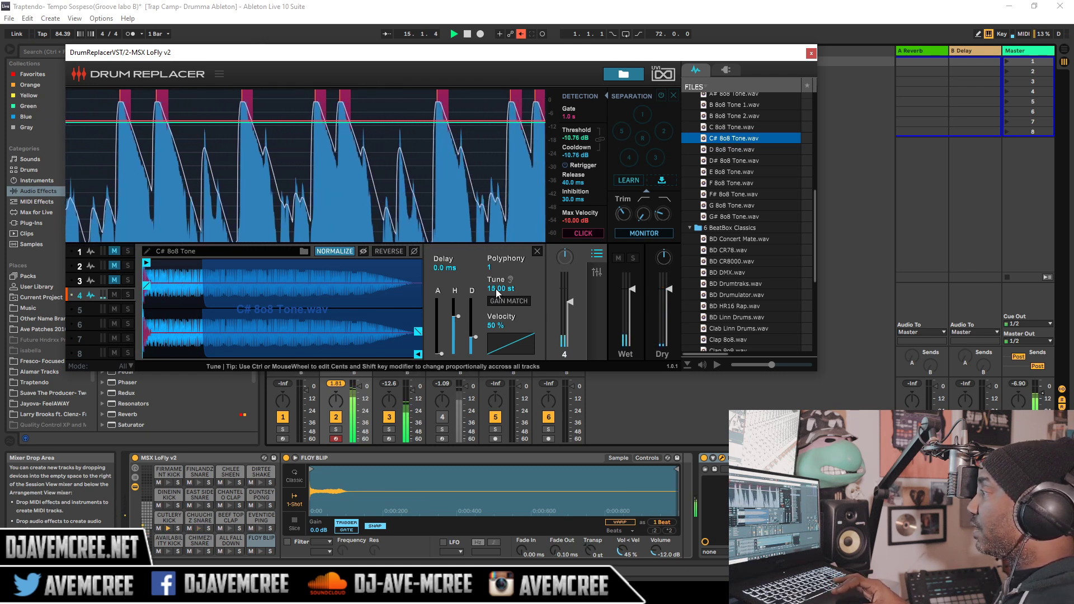
scroll(497, 292, down, 2)
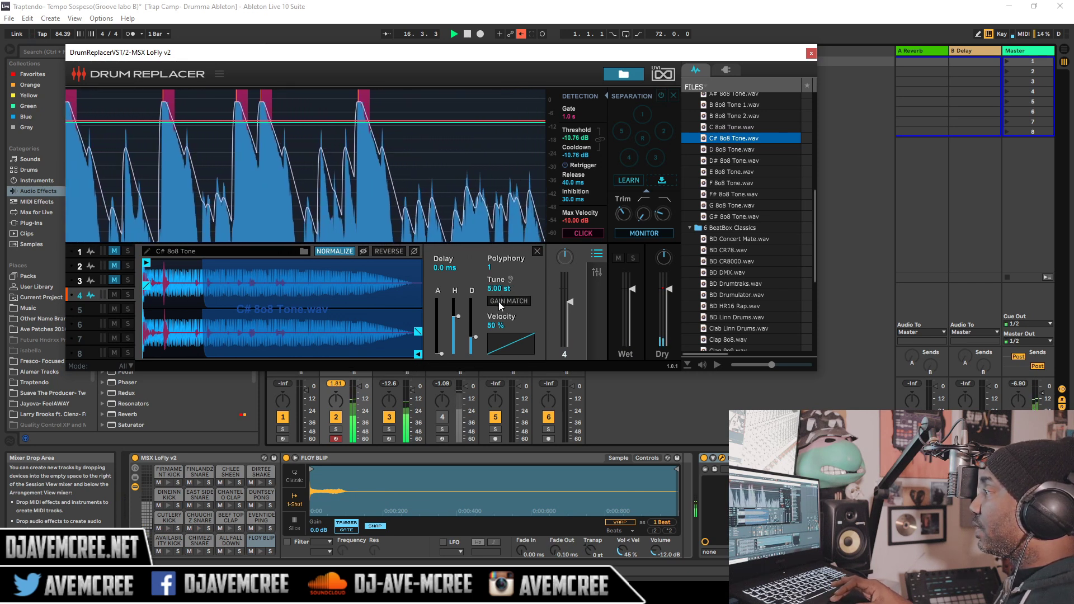
scroll(499, 301, up, 2)
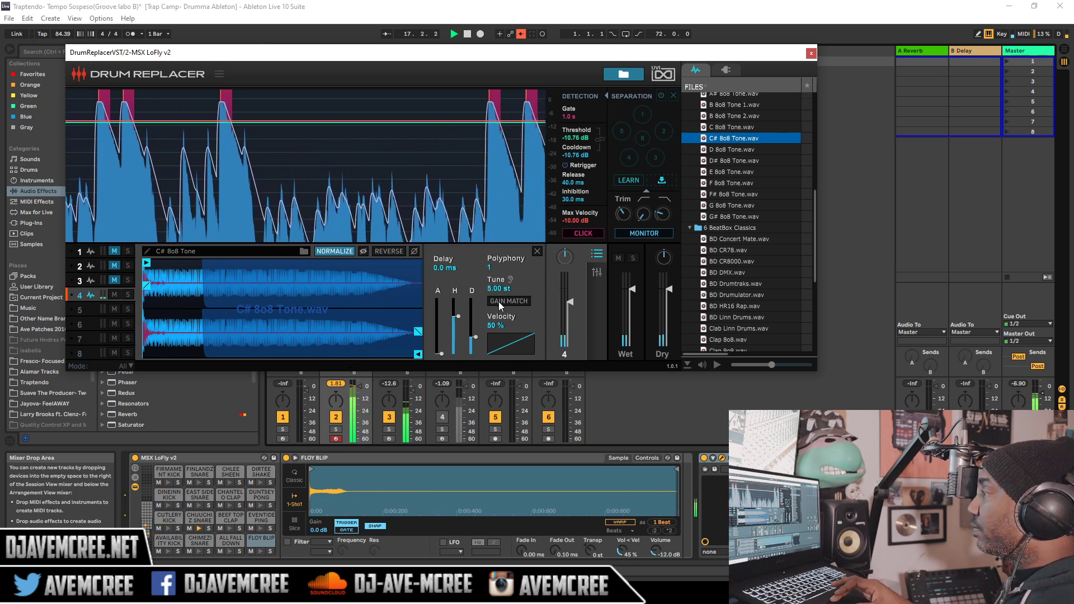
scroll(500, 303, up, 1)
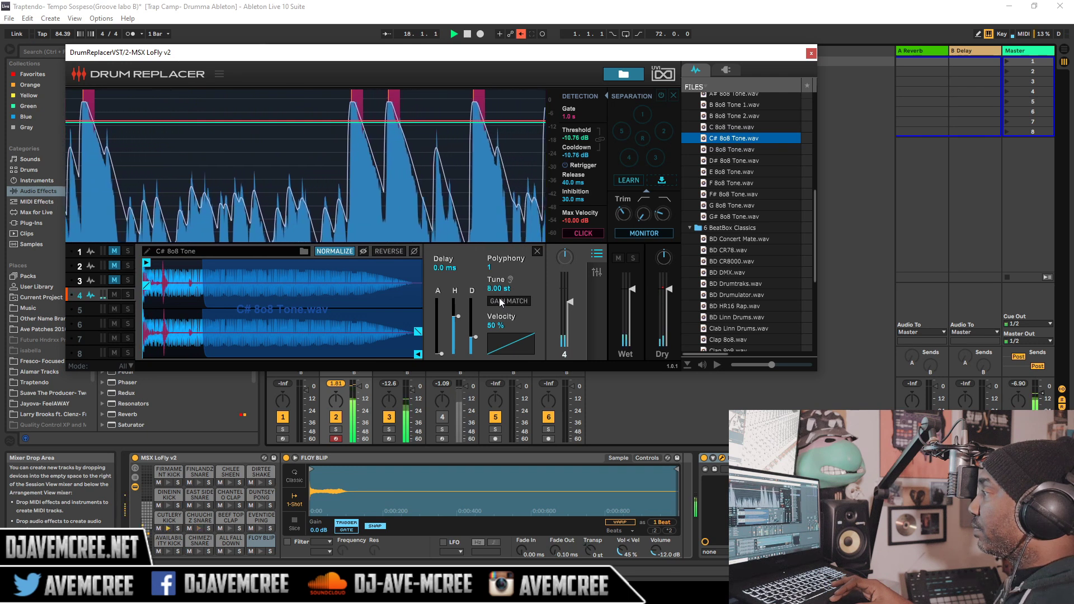
scroll(499, 302, down, 4)
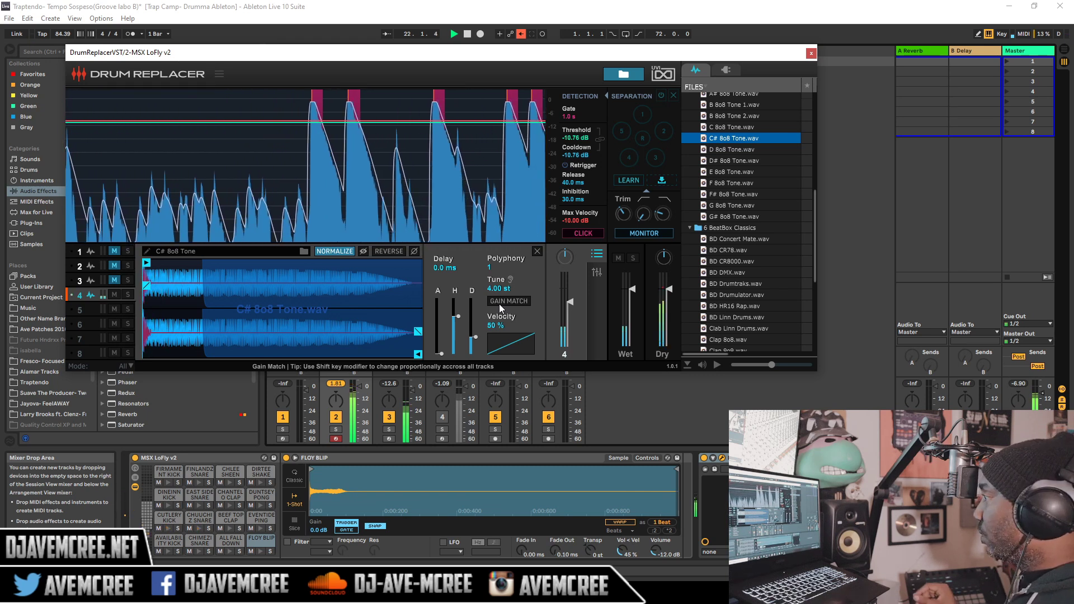
click(114, 294)
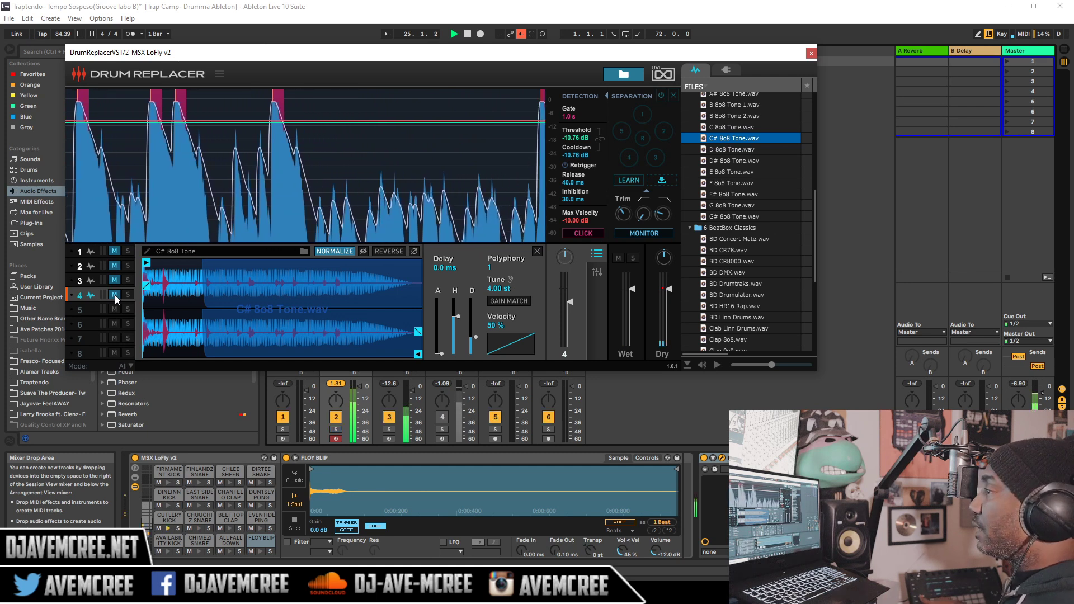
click(114, 294)
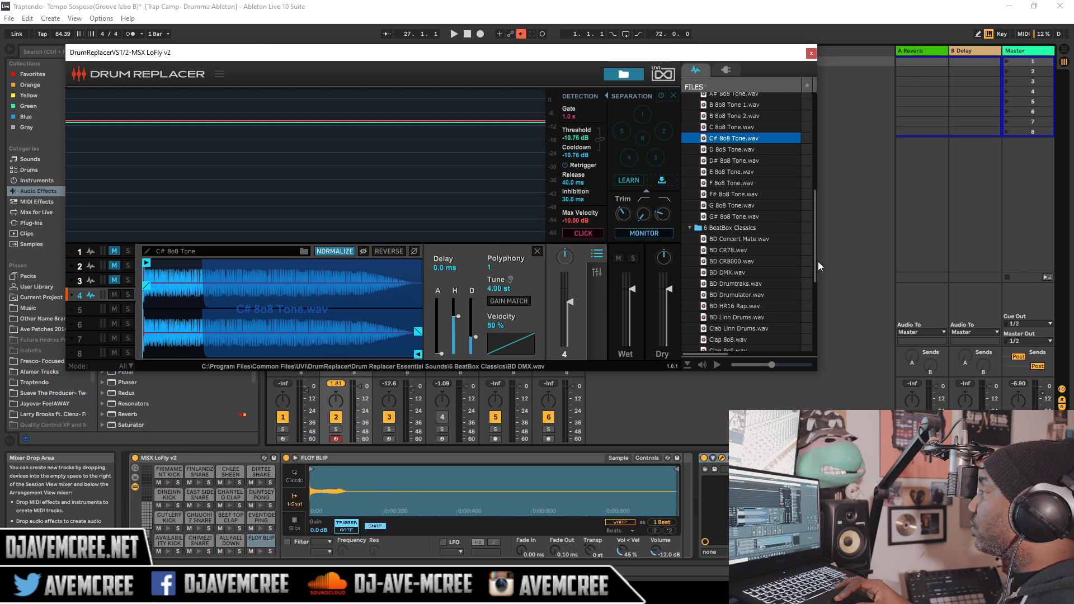
- Load the Nexus plug-in from the reFX plug-in folder into empty slot 5
drag(814, 256, 815, 265)
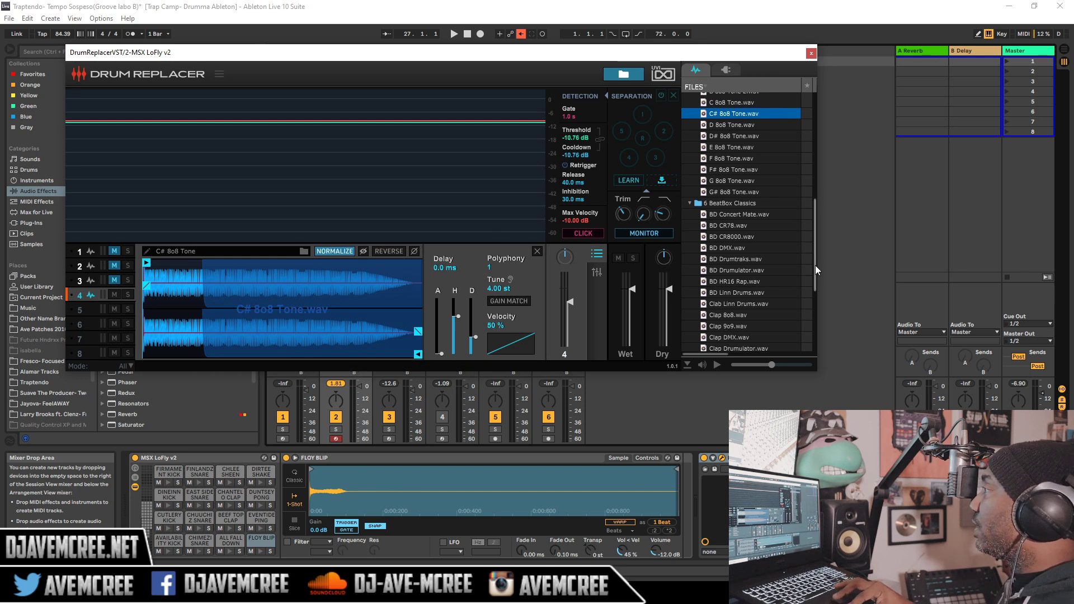
click(95, 309)
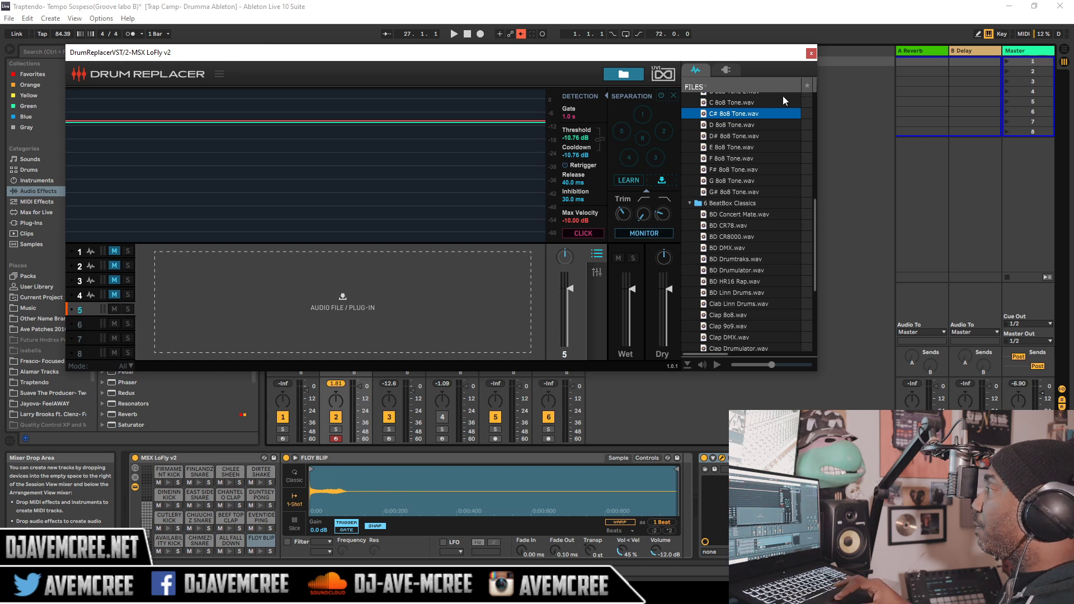
click(727, 70)
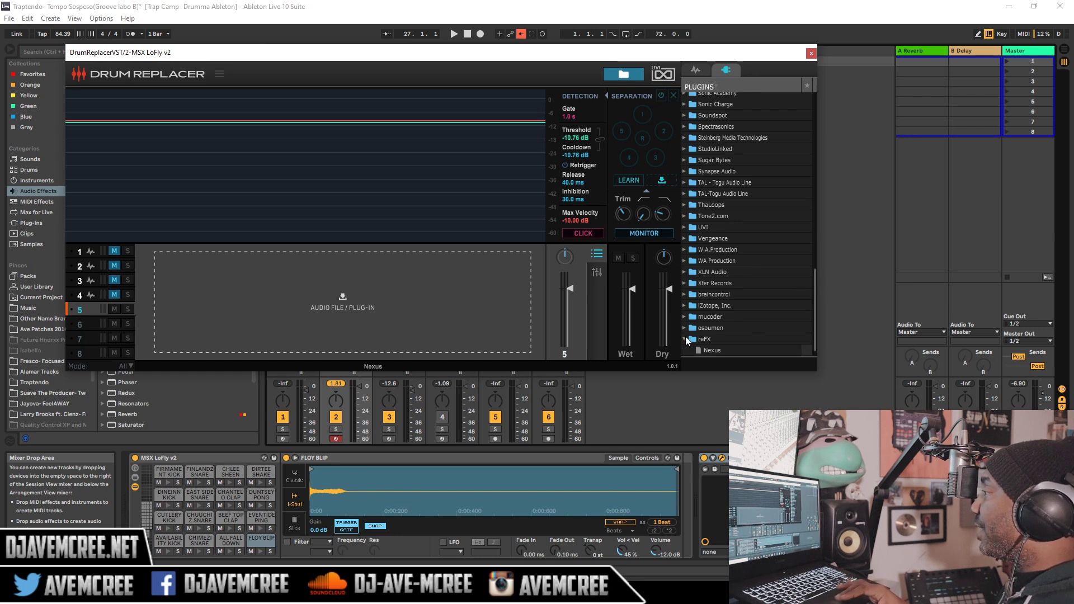
drag(814, 308, 813, 342)
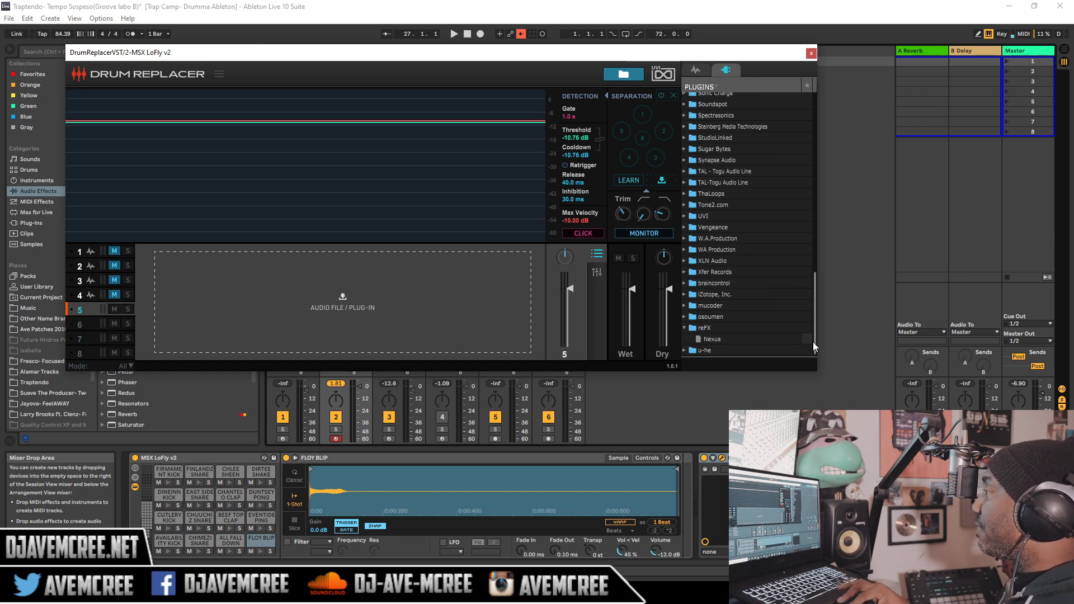
click(727, 338)
drag(728, 338, 419, 308)
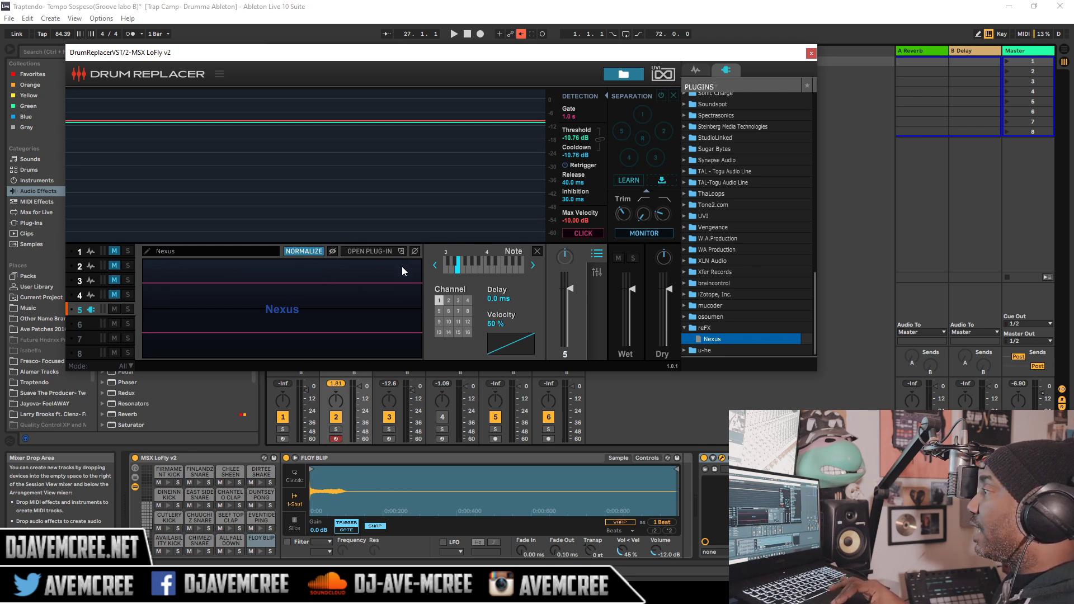
- Open the Nexus interface, move its window fully into view, and play the loop with the Saw Init preset
click(401, 252)
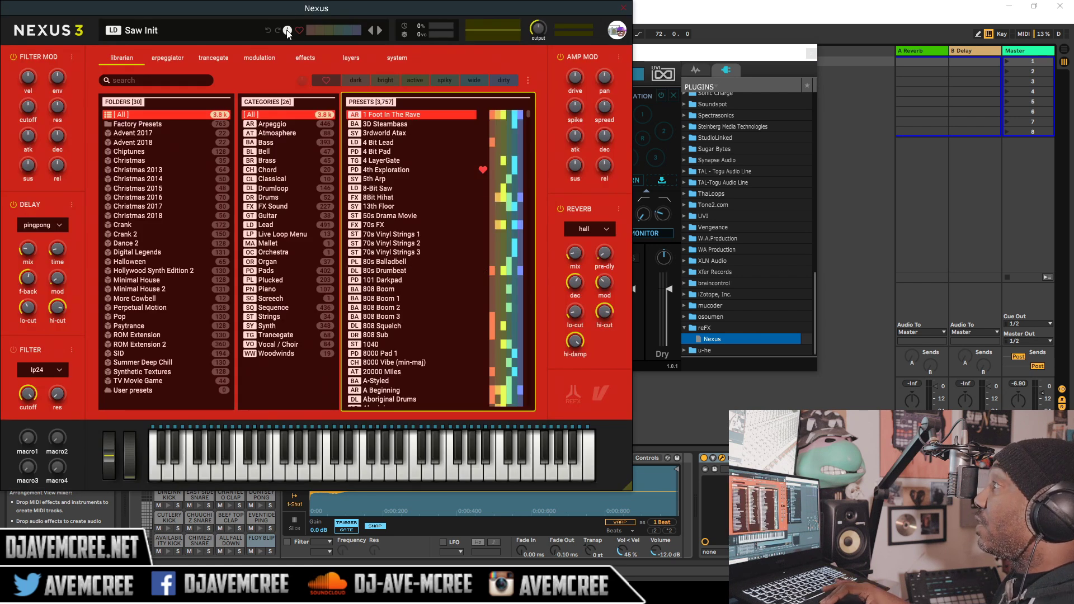
drag(286, 11, 340, 44)
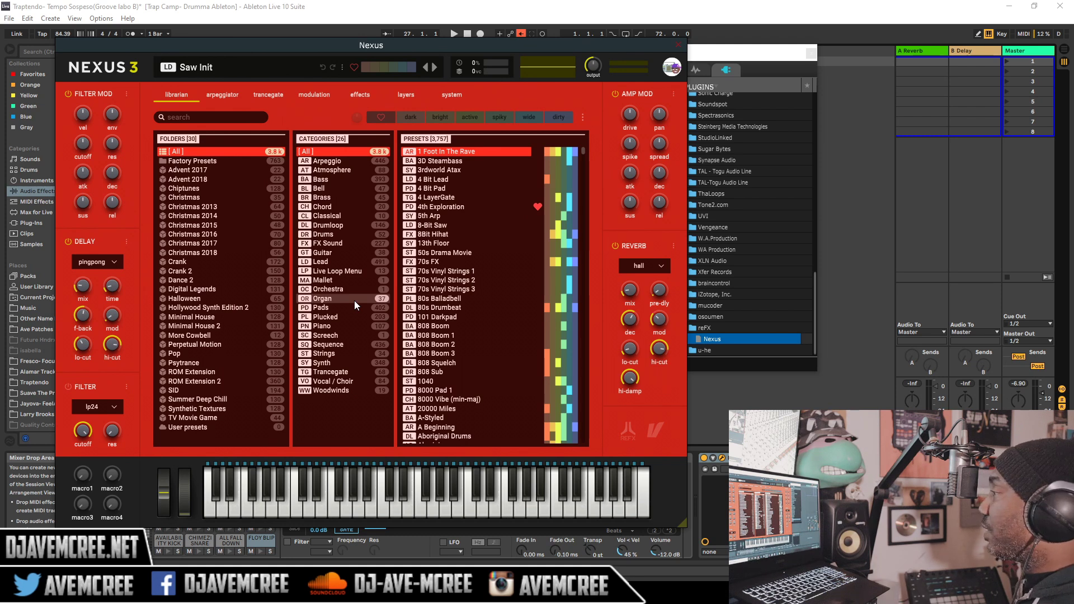
key(space)
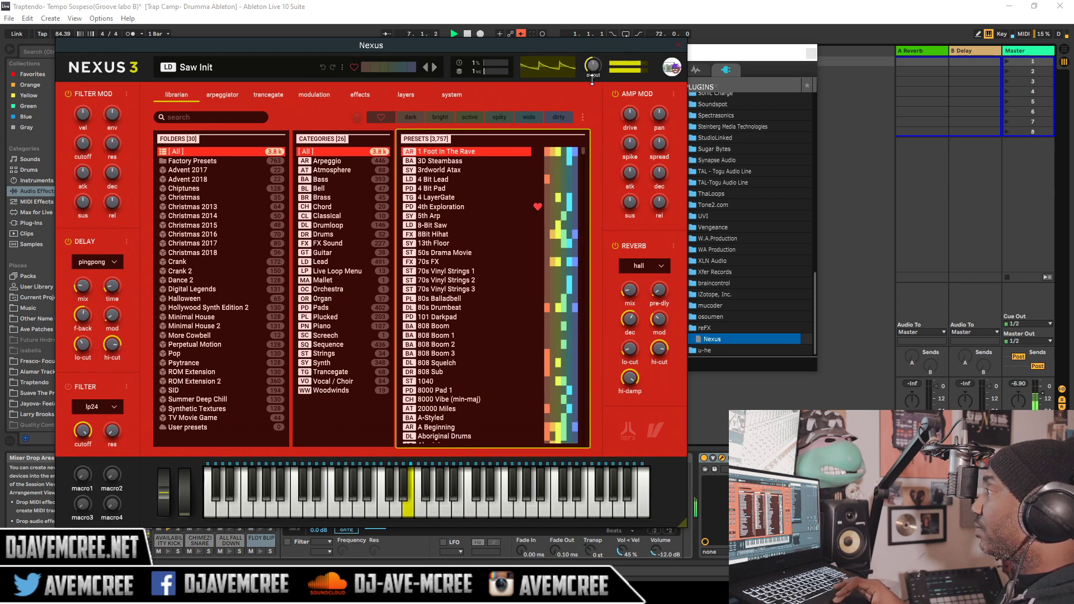
mouse_move(596, 73)
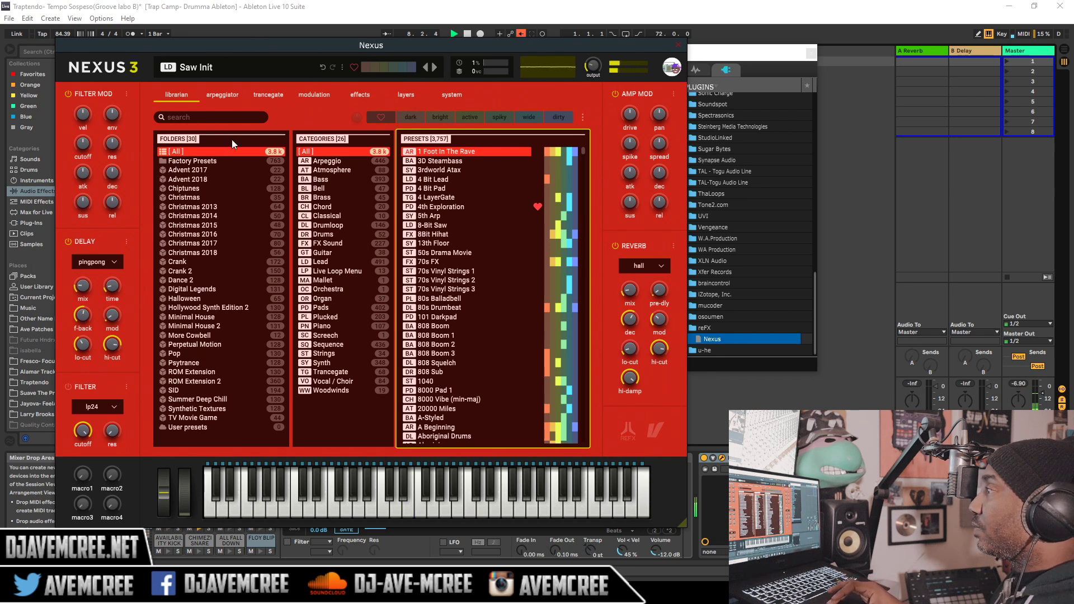
- Search the Nexus presets for "808" and load the 808 Boom preset
click(223, 120)
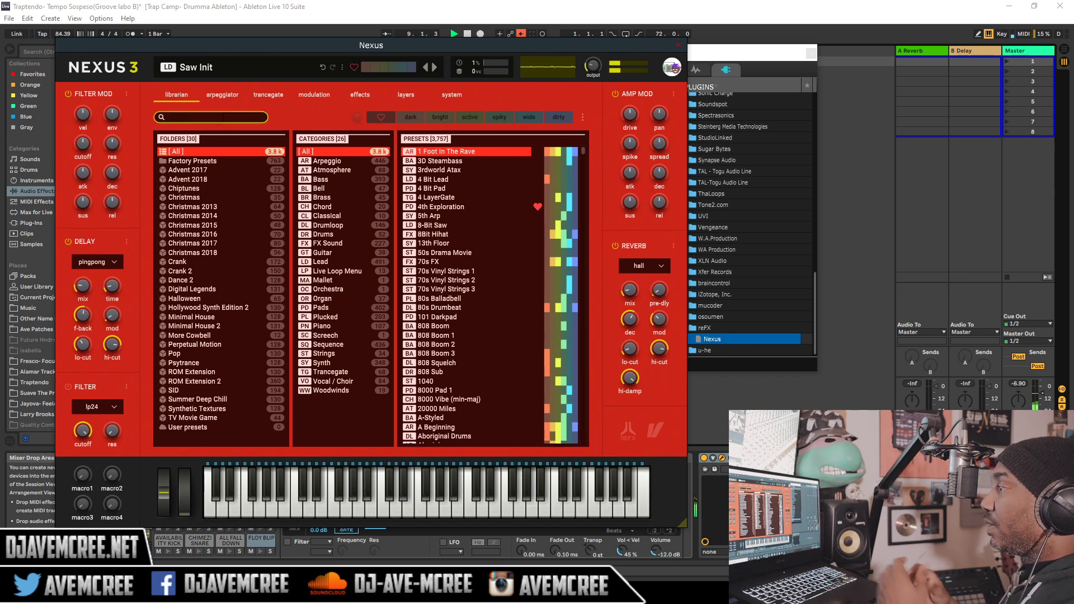
text(bass)
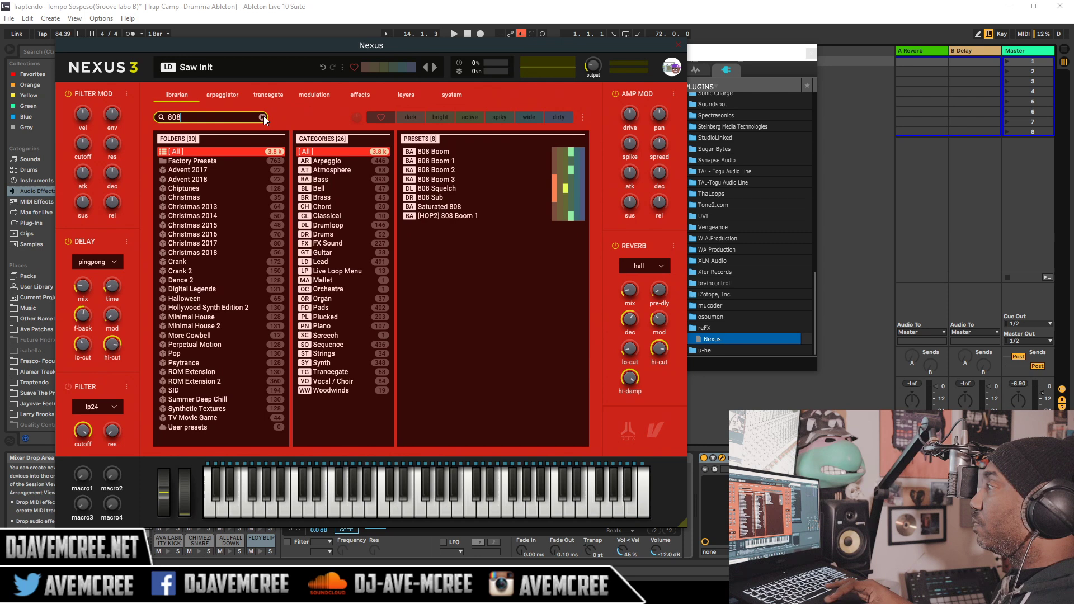
click(263, 117)
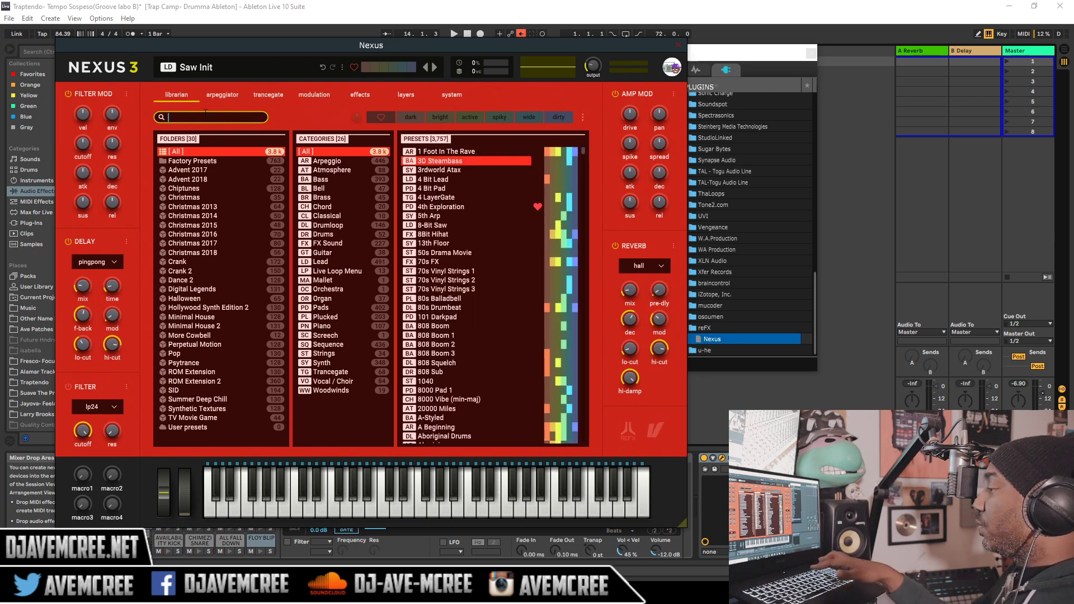
text(808)
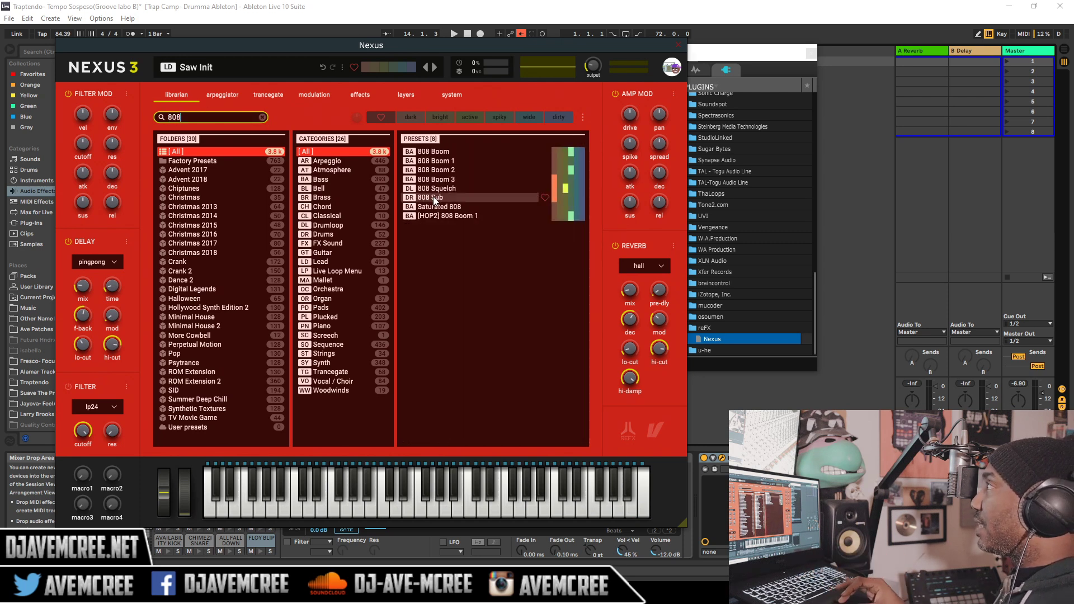
click(452, 152)
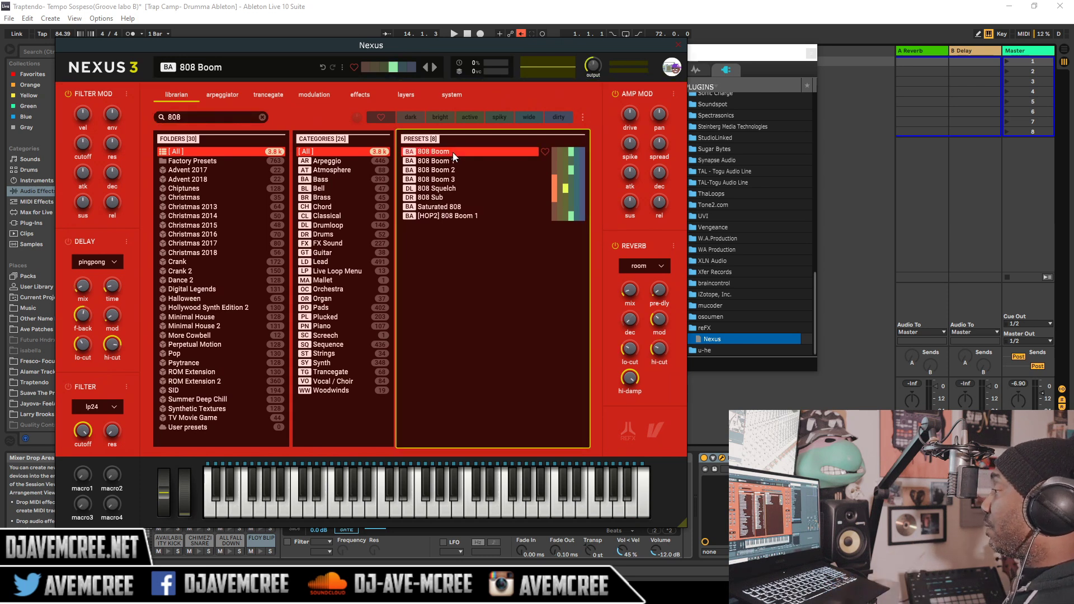
- Play the loop with 808 Boom and move the Nexus window aside to uncover slot 5's trigger settings
key(space)
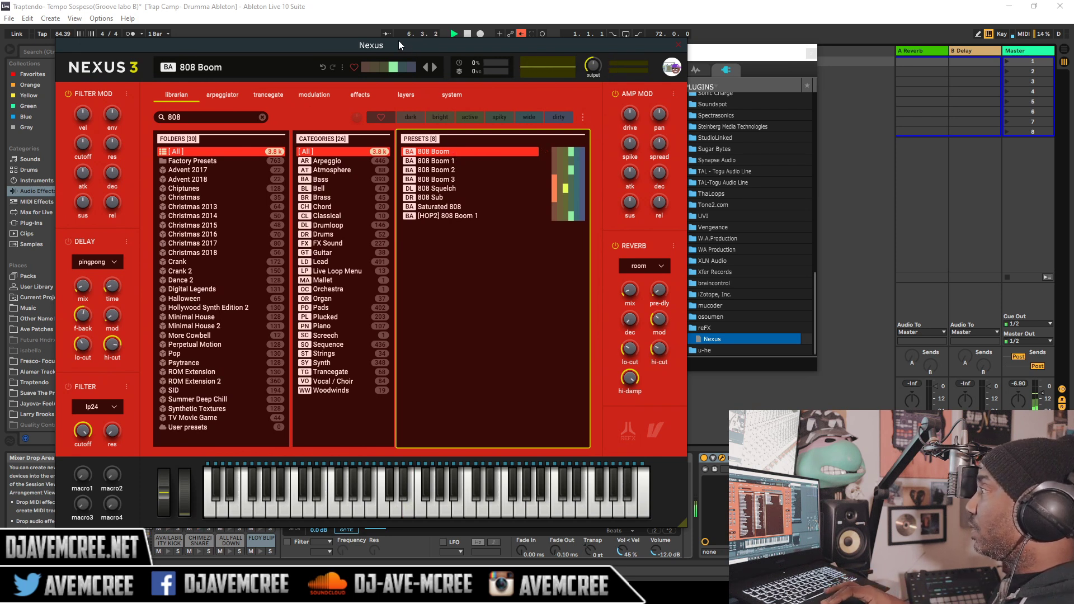
drag(400, 40, 941, 64)
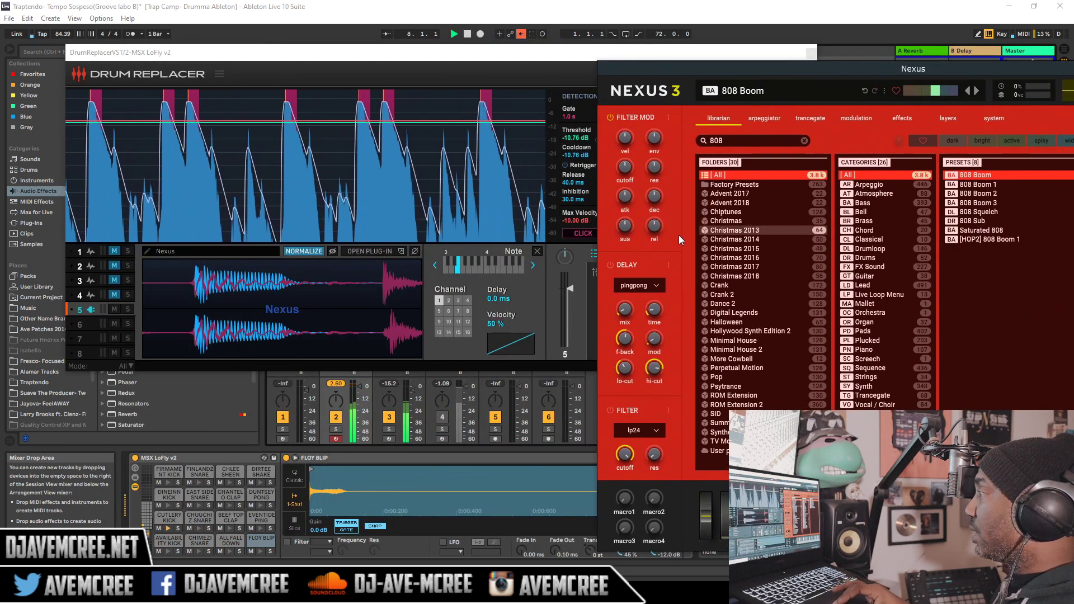
- Lower slot 5's trigger note by two octaves, try C1, and settle on E1 for the Nexus 808
click(435, 266)
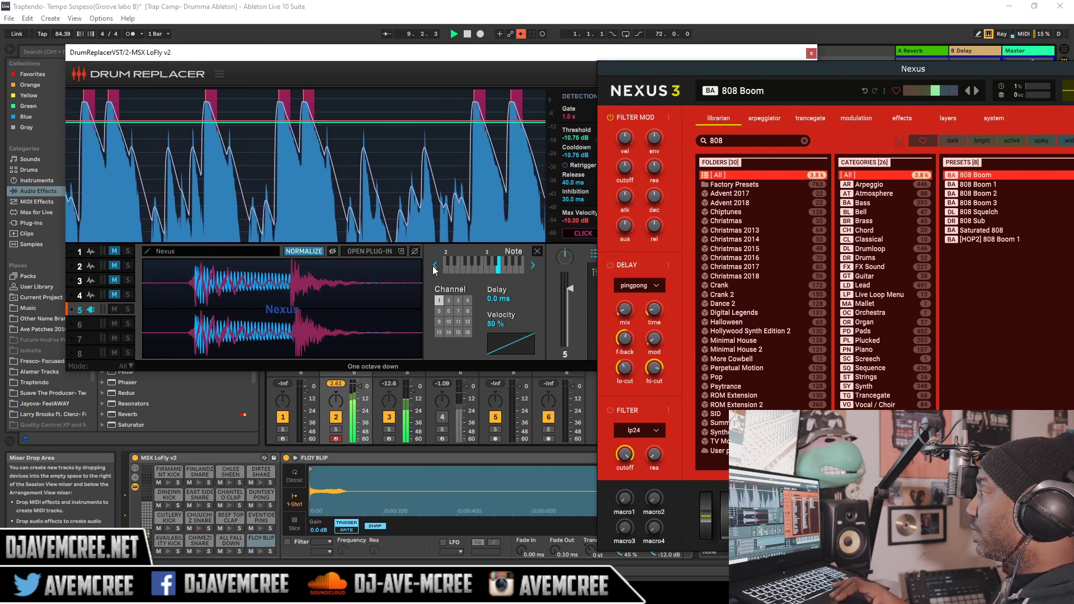
click(434, 266)
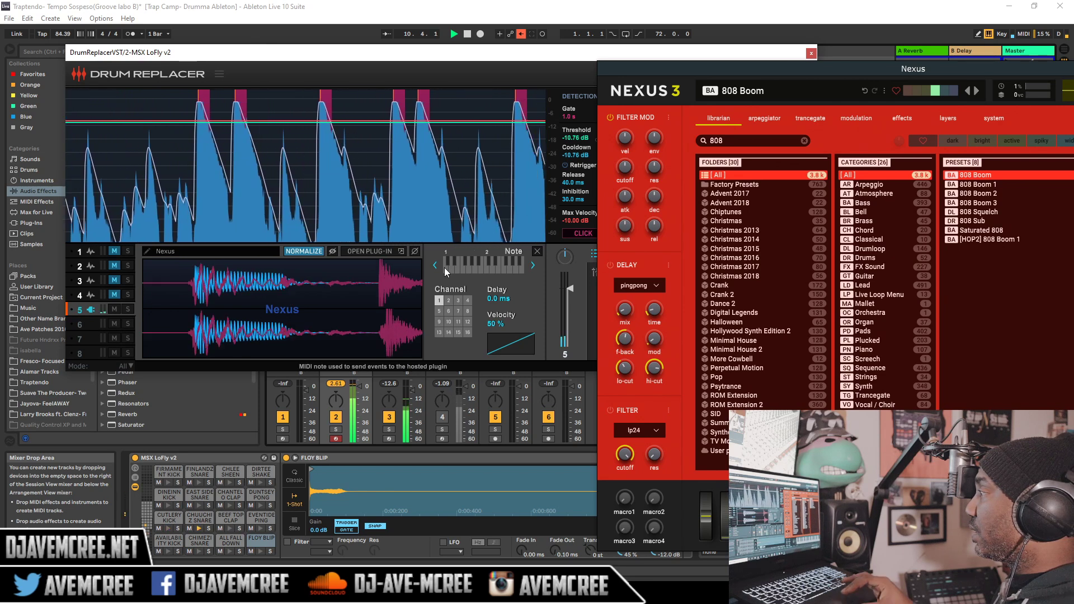
click(447, 268)
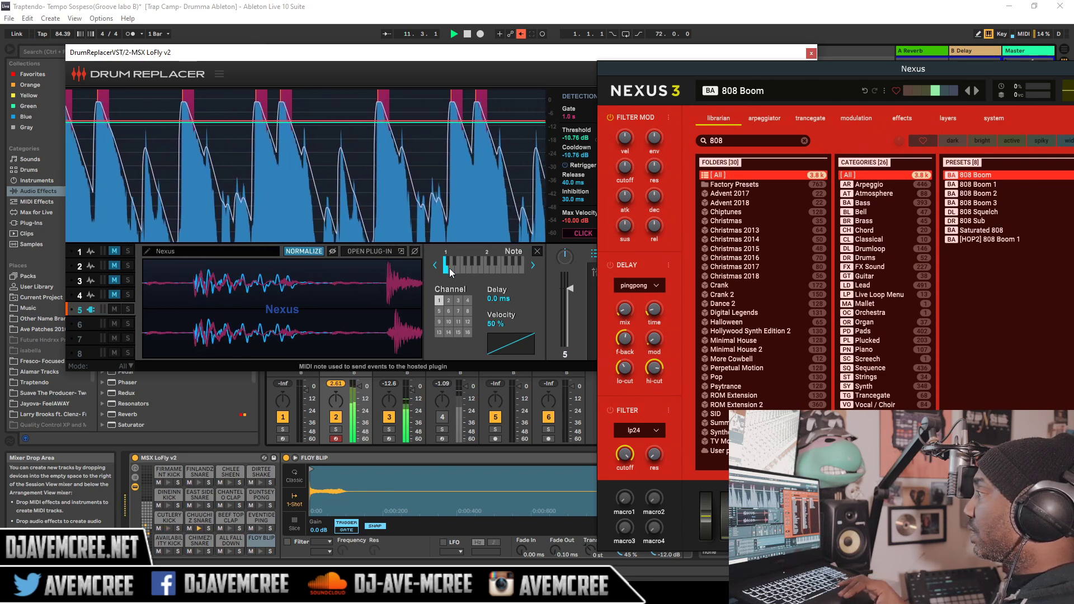
click(456, 271)
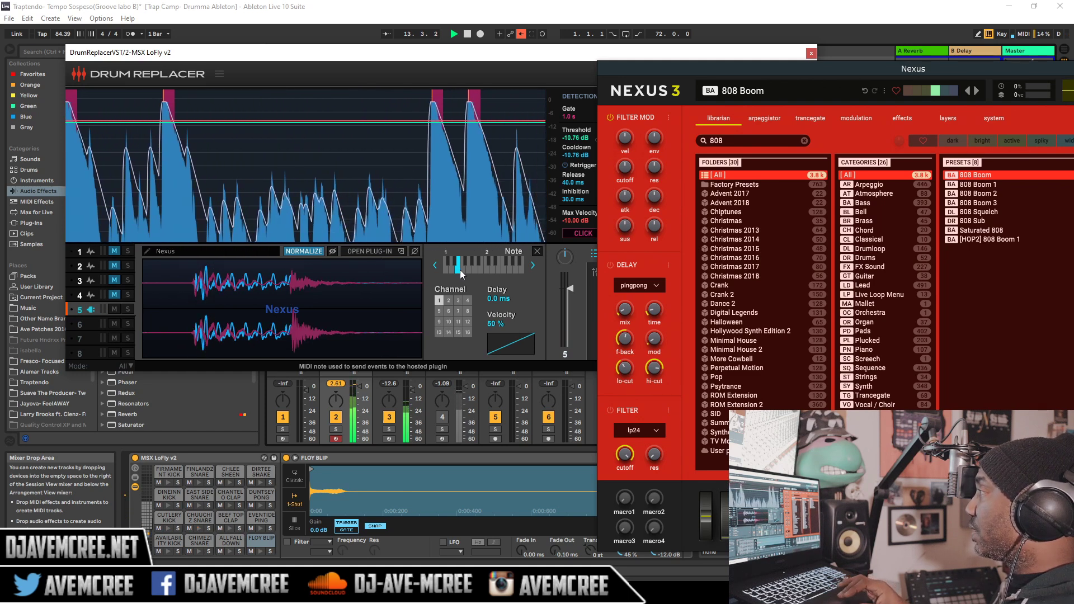
- Raise the amp release on 808 Boom, do the same on the 808 Boom 1 preset, and close the Nexus window
drag(790, 68, 310, 42)
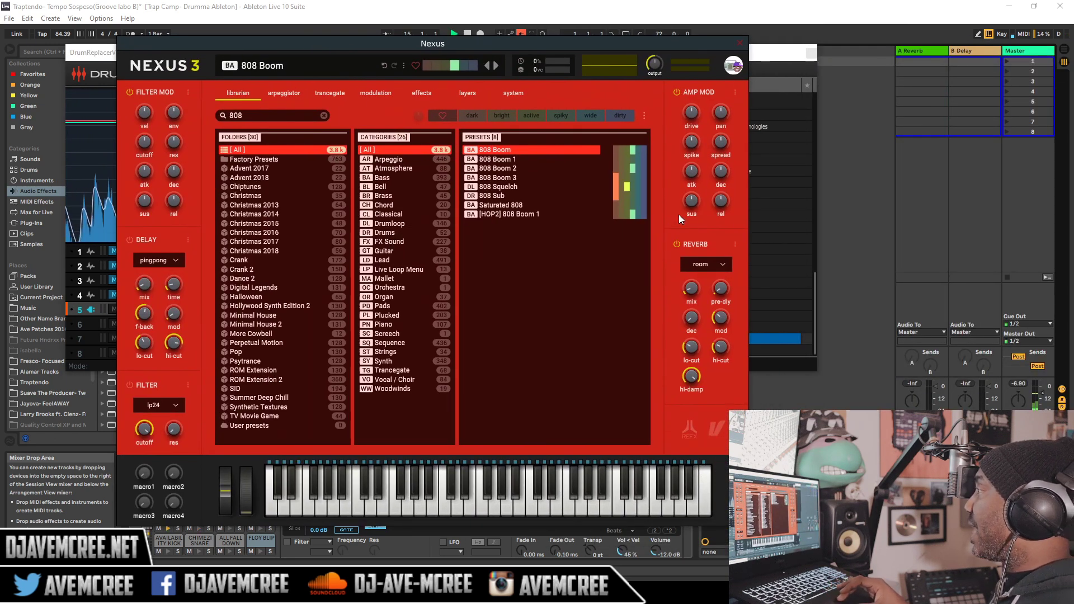
drag(721, 200, 710, 161)
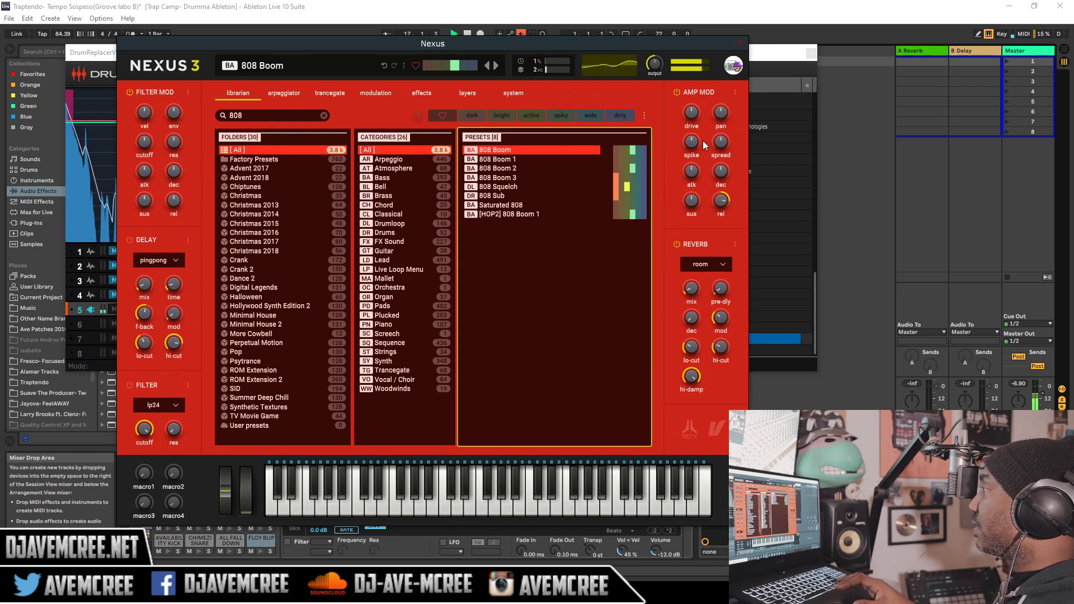
click(509, 160)
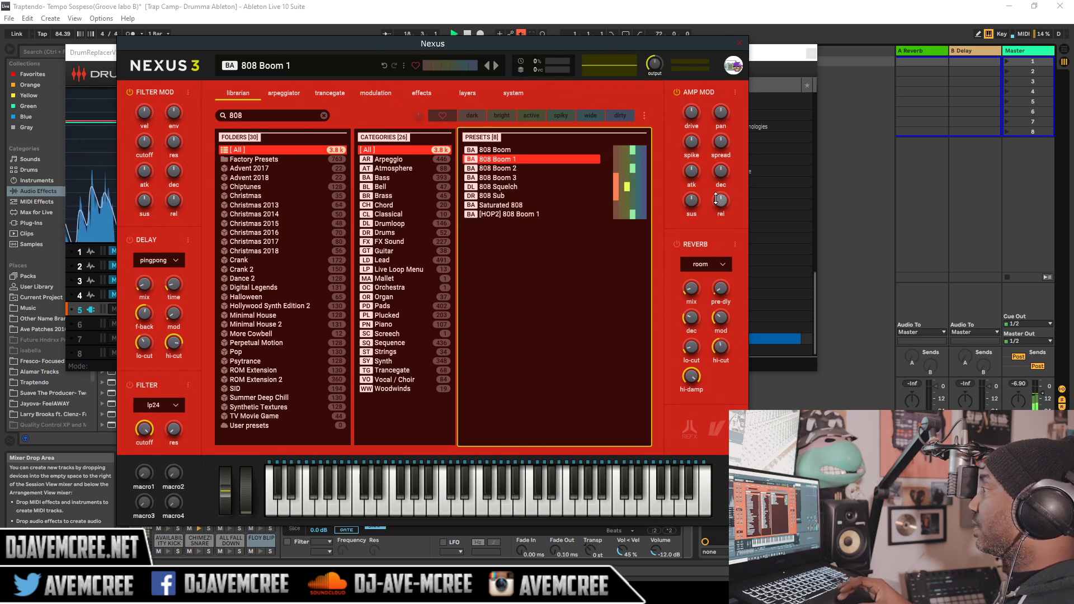
drag(717, 199, 694, 145)
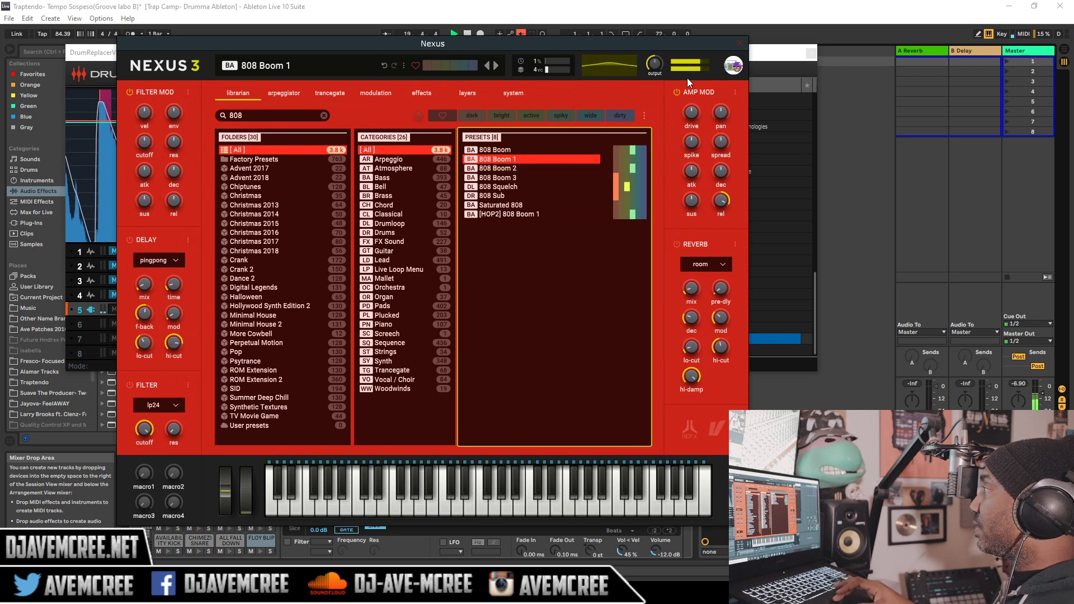
click(738, 44)
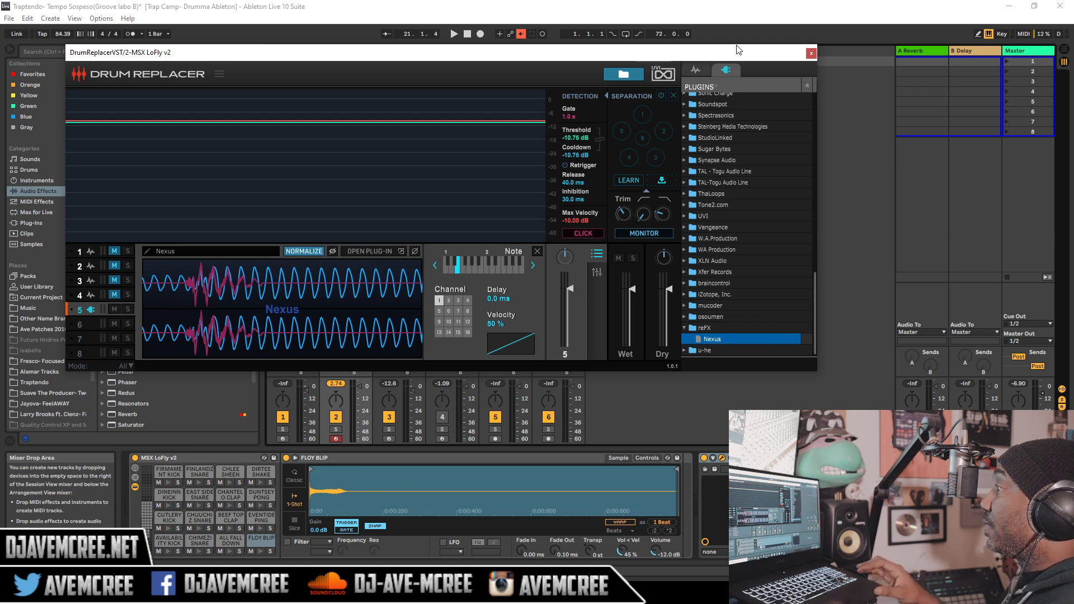
- Select empty slot 6 and browse the plug-in list for another instrument, expanding the Beatskillz folder
click(94, 329)
drag(815, 310, 806, 139)
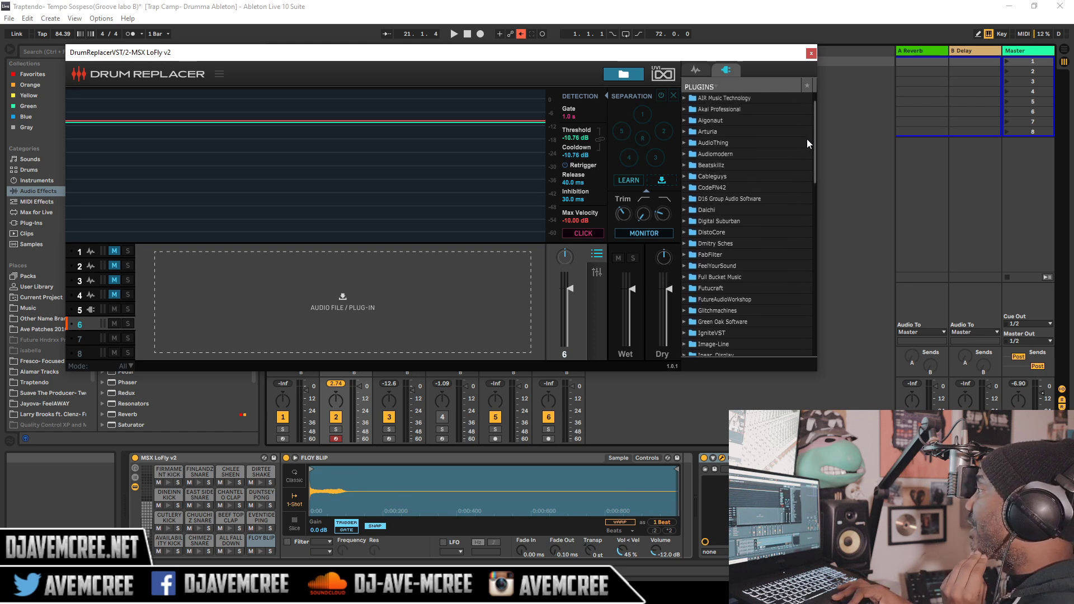
click(685, 166)
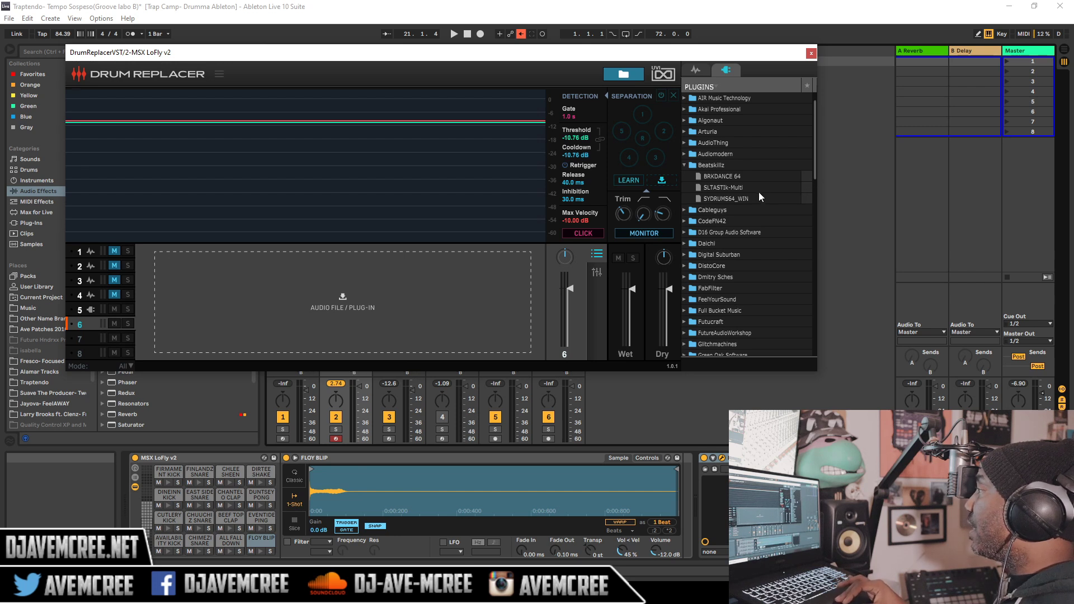
drag(814, 166, 814, 148)
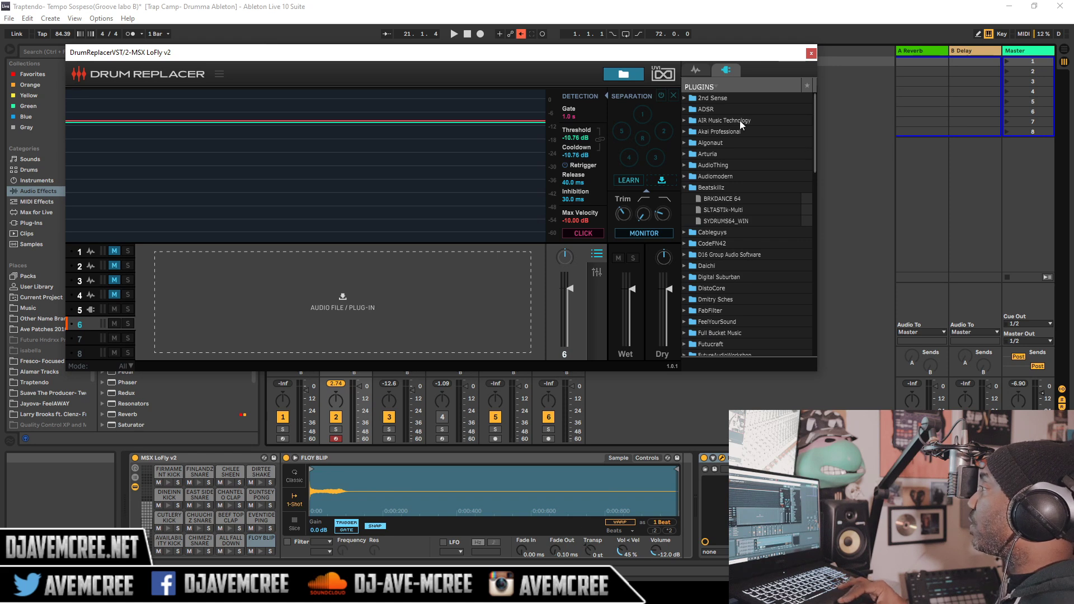